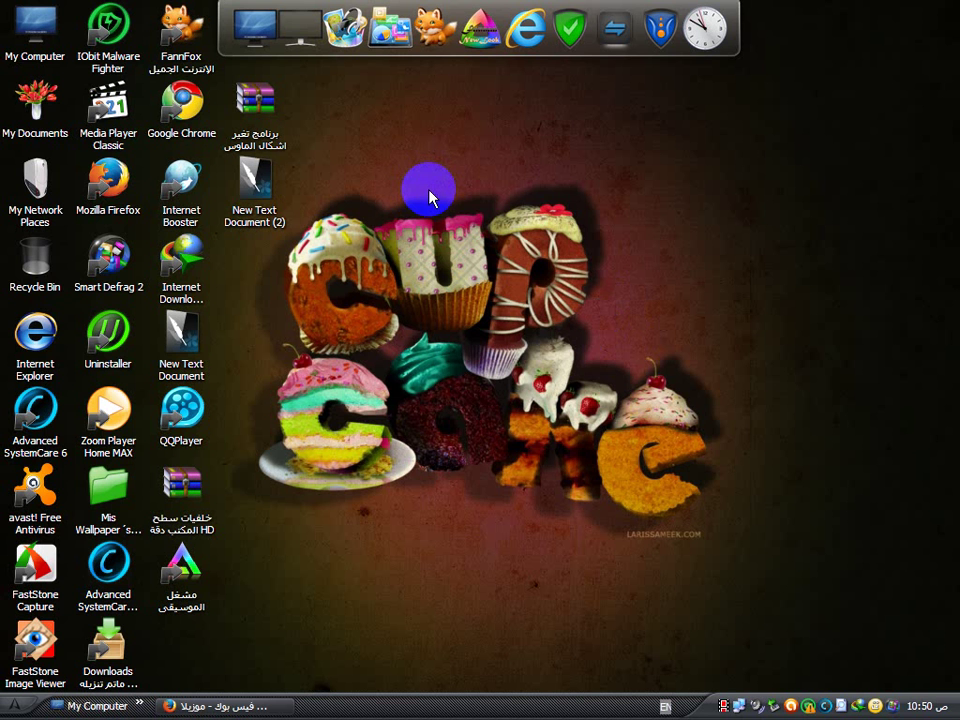
pyautogui.rightClick(398, 139)
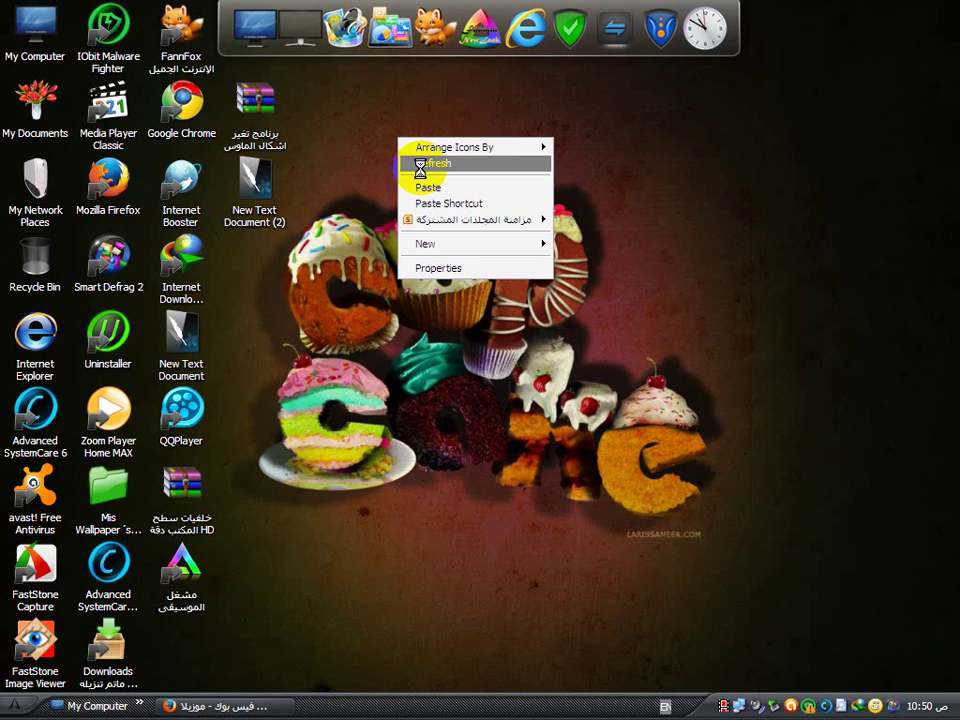
pyautogui.click(420, 163)
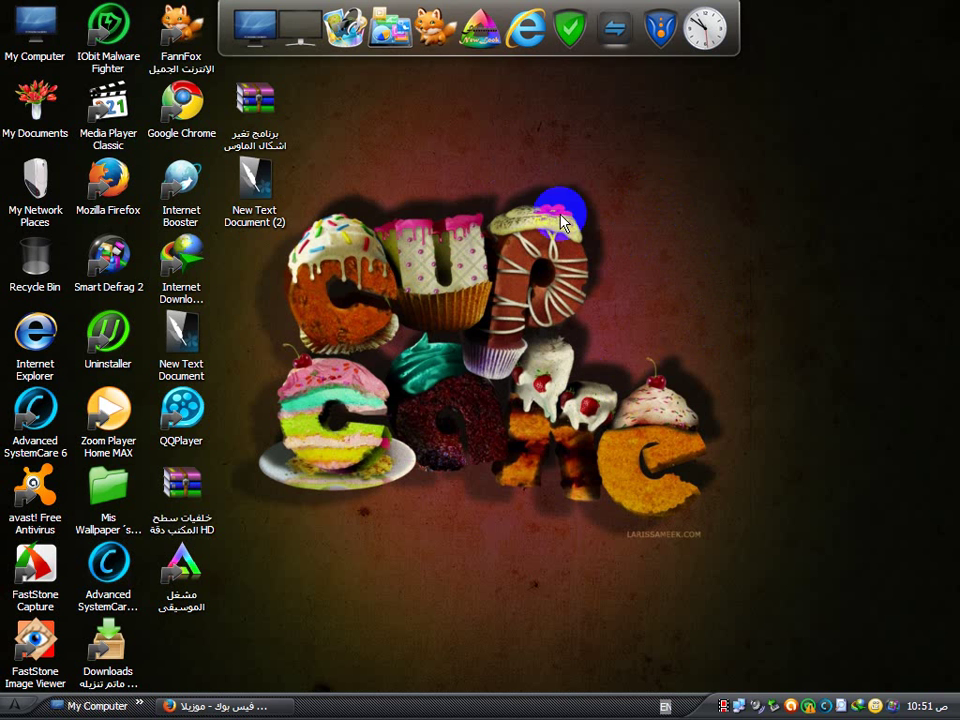
pyautogui.rightClick(360, 142)
pyautogui.click(385, 169)
pyautogui.rightClick(450, 155)
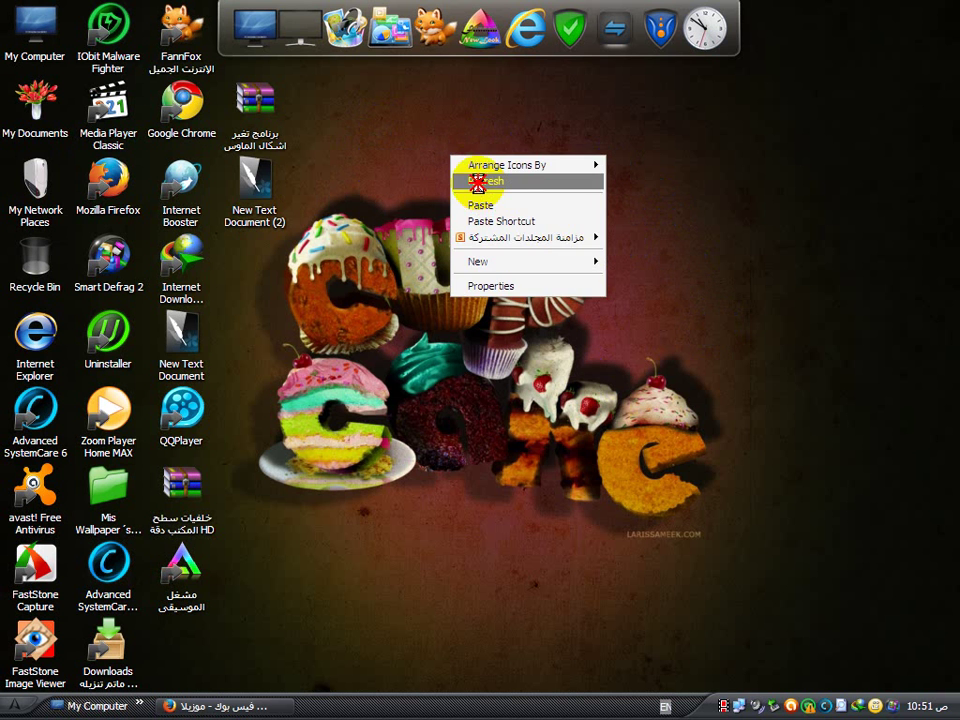
pyautogui.click(471, 182)
pyautogui.rightClick(397, 139)
pyautogui.click(423, 172)
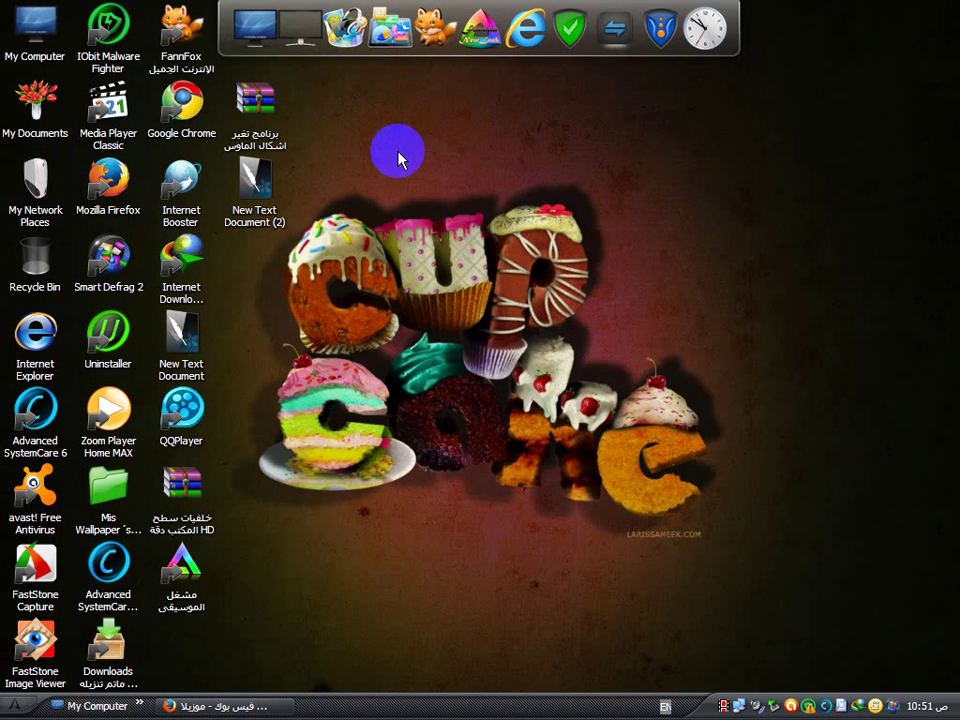
pyautogui.rightClick(380, 125)
pyautogui.click(414, 150)
pyautogui.rightClick(378, 146)
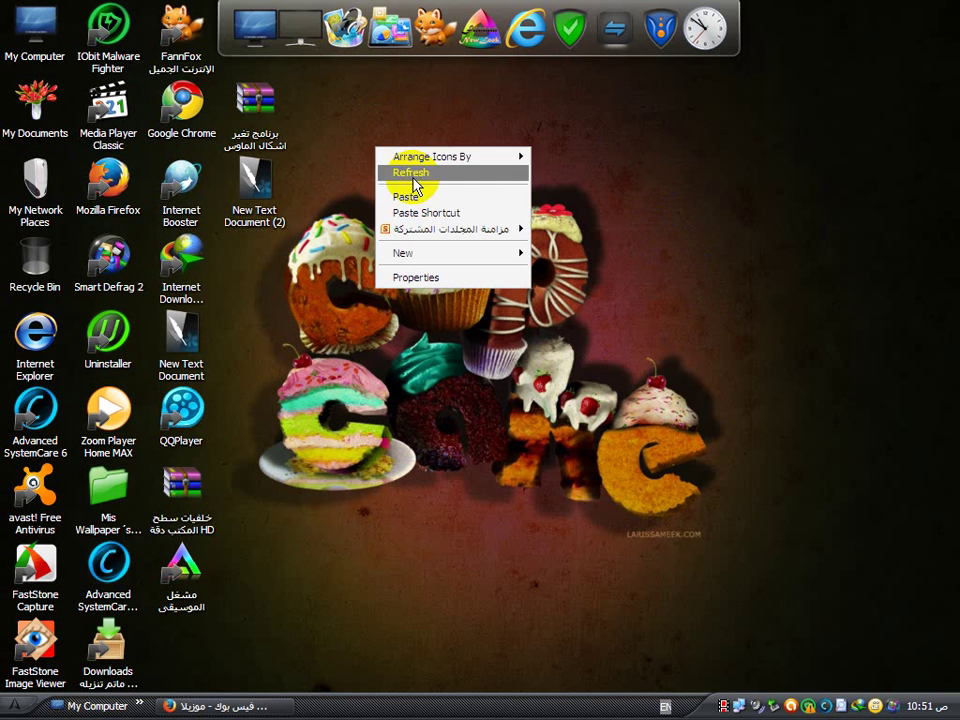
pyautogui.click(407, 172)
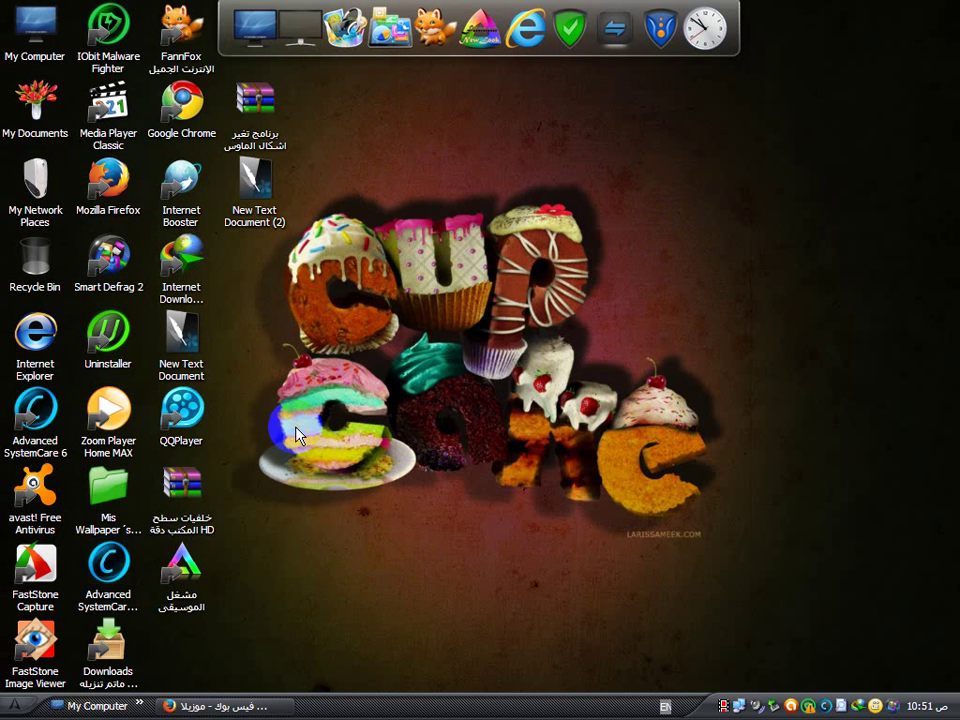
# Open the desktop file New Text Document (2), copy the gulfup.com download link from it and minimise the document.
pyautogui.moveTo(258, 200); pyautogui.dragTo(624, 200)
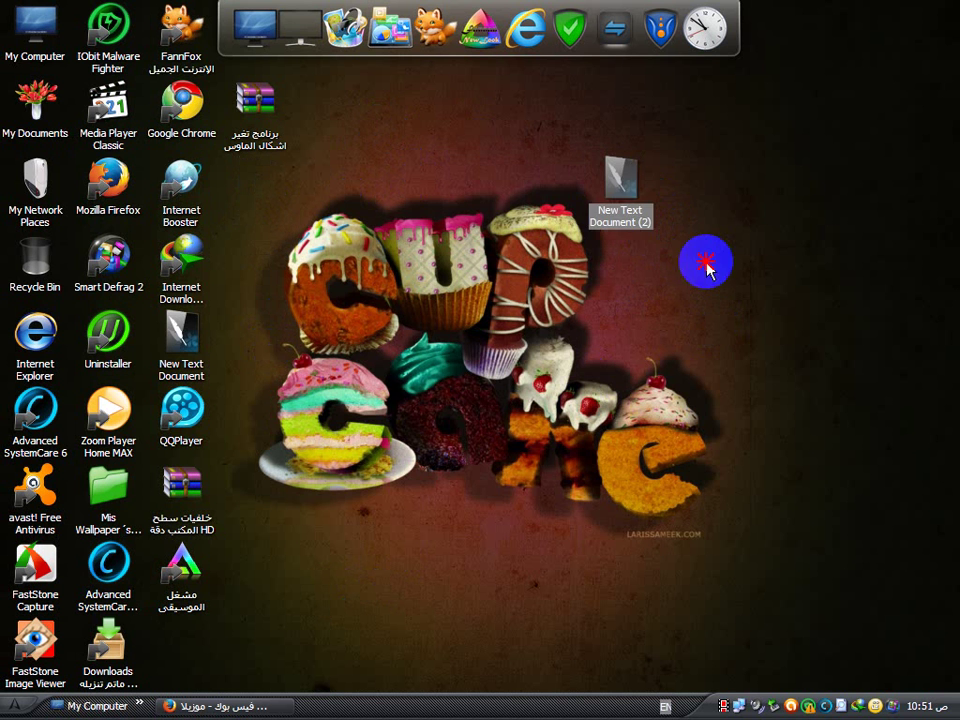
pyautogui.doubleClick(613, 185)
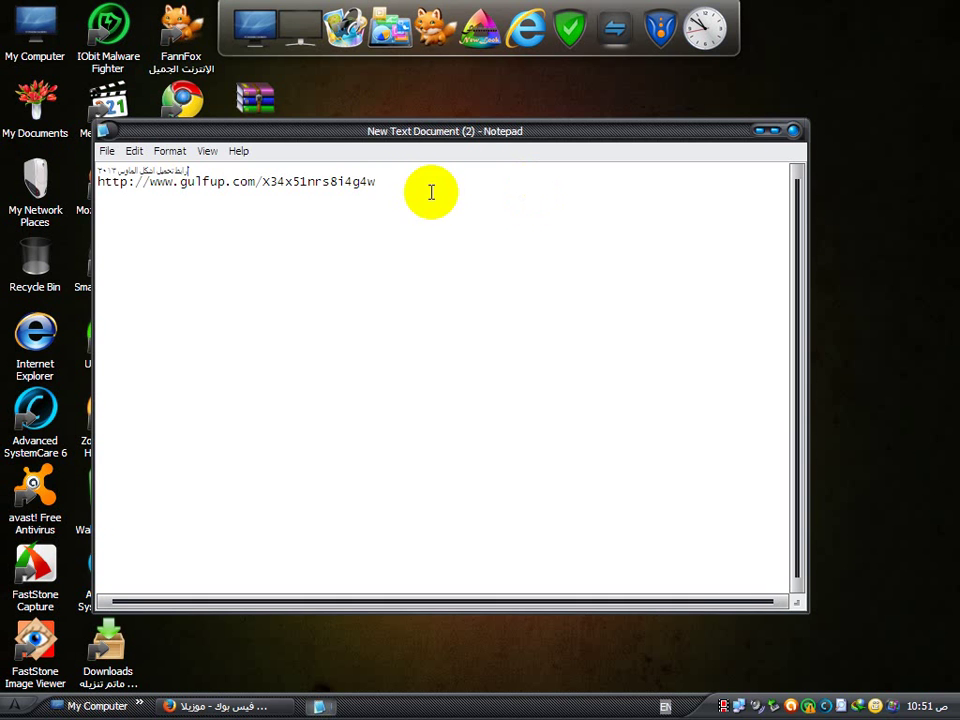
pyautogui.moveTo(398, 184); pyautogui.dragTo(82, 200)
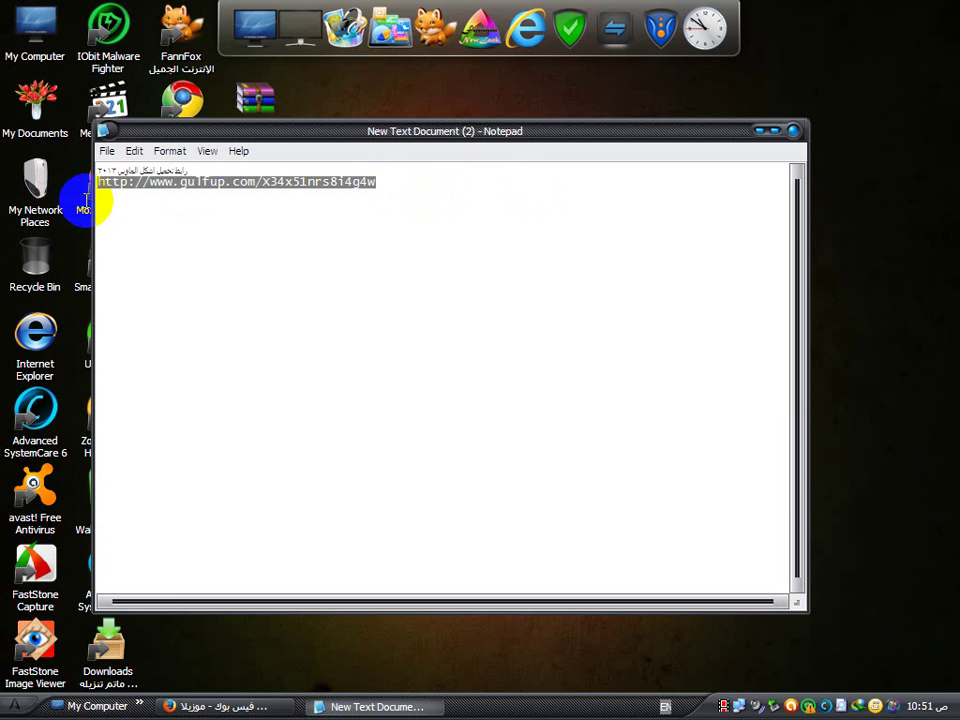
pyautogui.moveTo(392, 188); pyautogui.dragTo(92, 197)
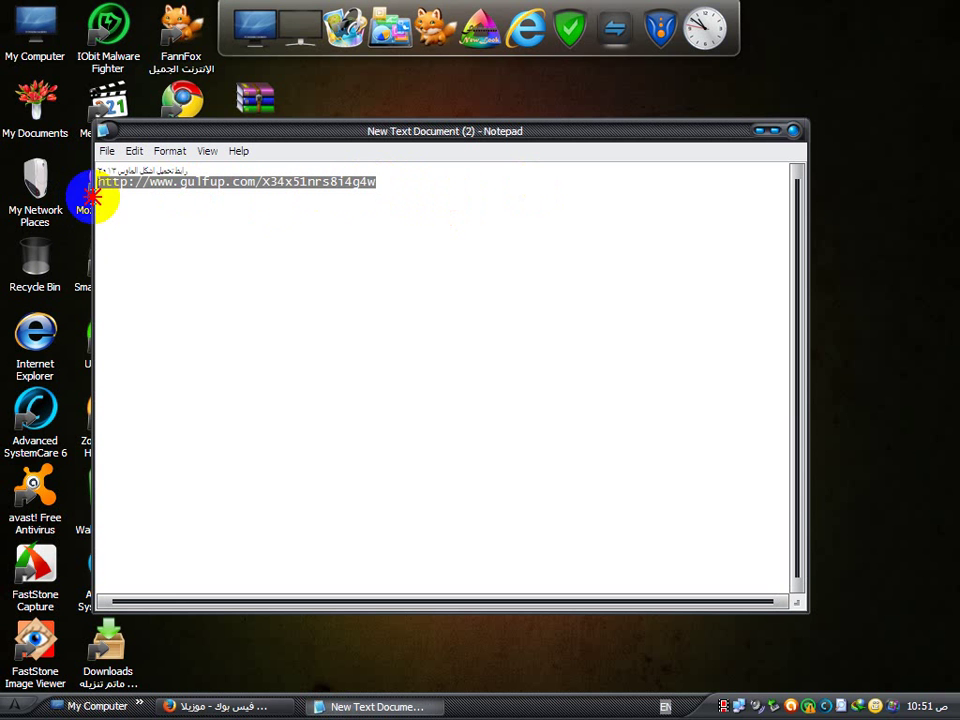
pyautogui.rightClick(215, 180)
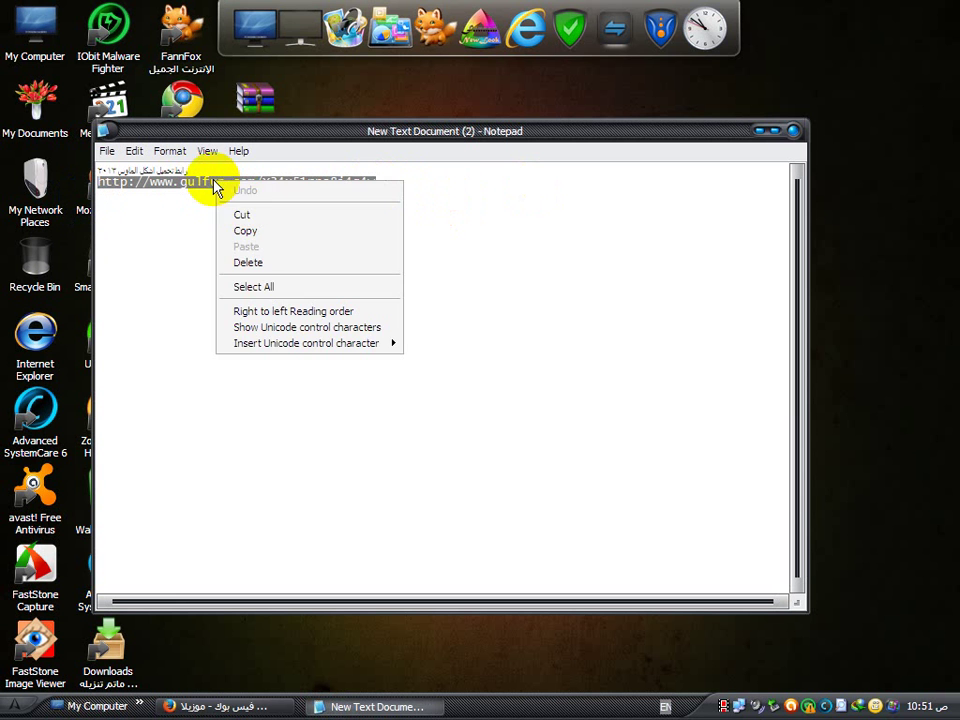
pyautogui.click(245, 231)
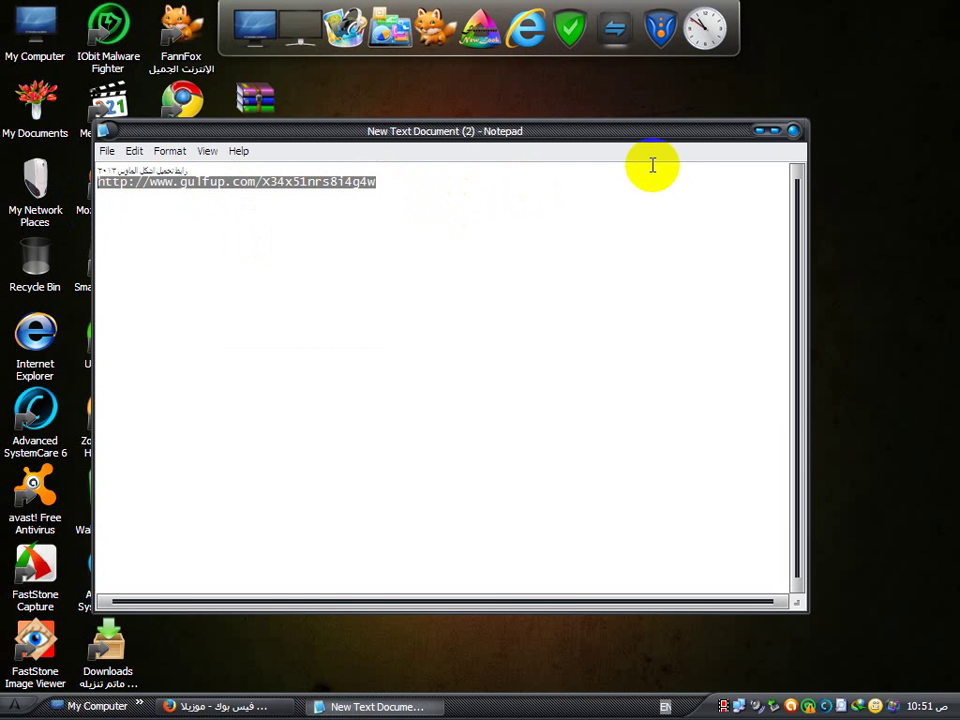
pyautogui.click(763, 132)
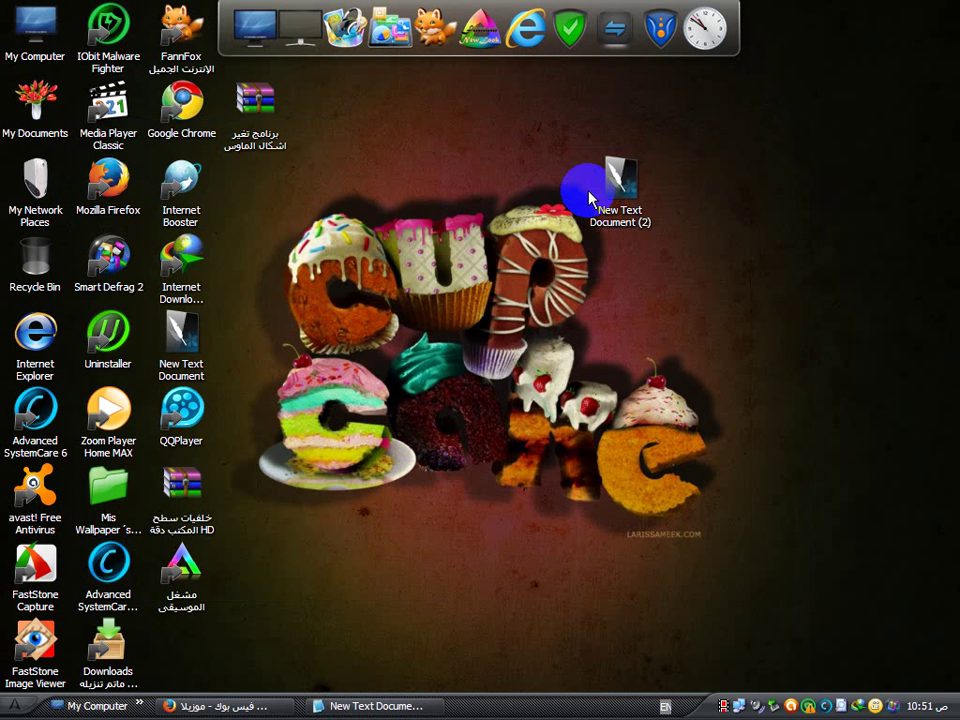
pyautogui.click(248, 706)
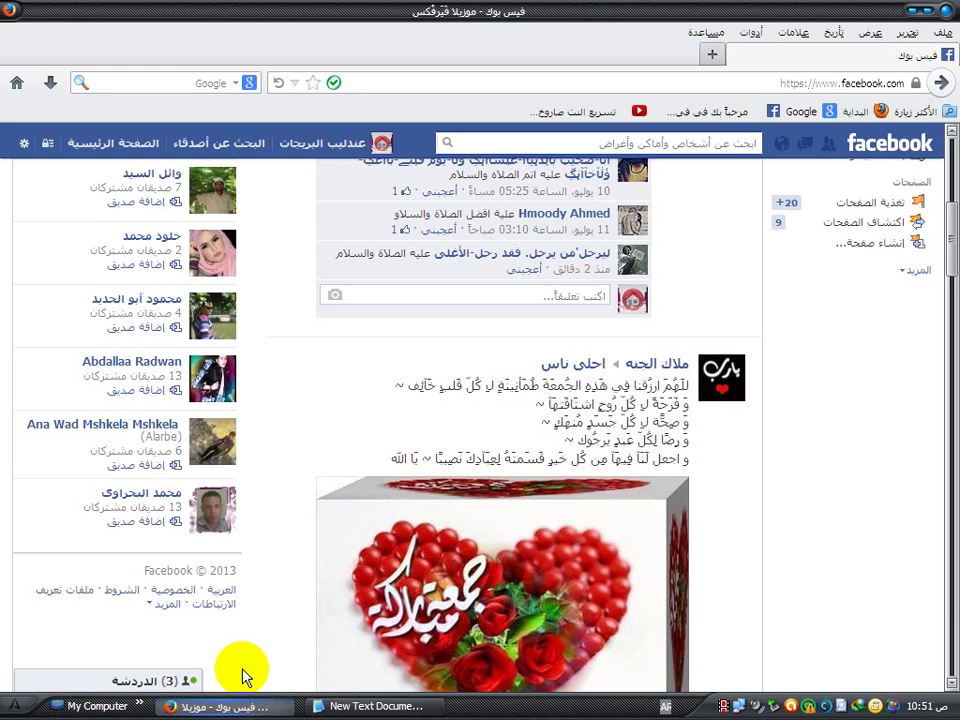
pyautogui.doubleClick(713, 55)
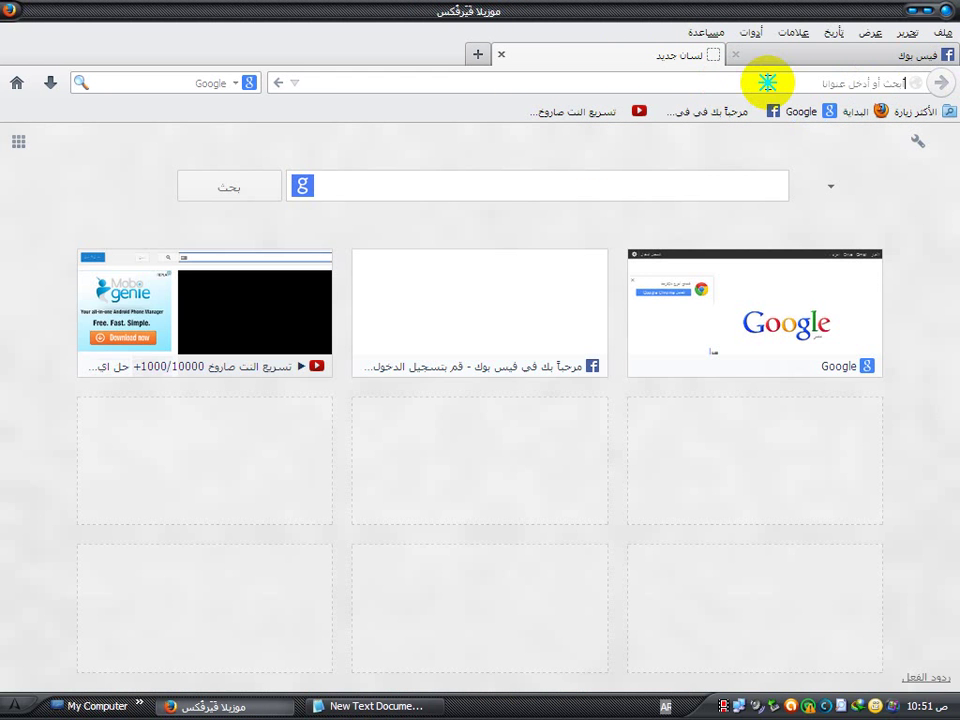
pyautogui.rightClick(765, 82)
pyautogui.click(835, 153)
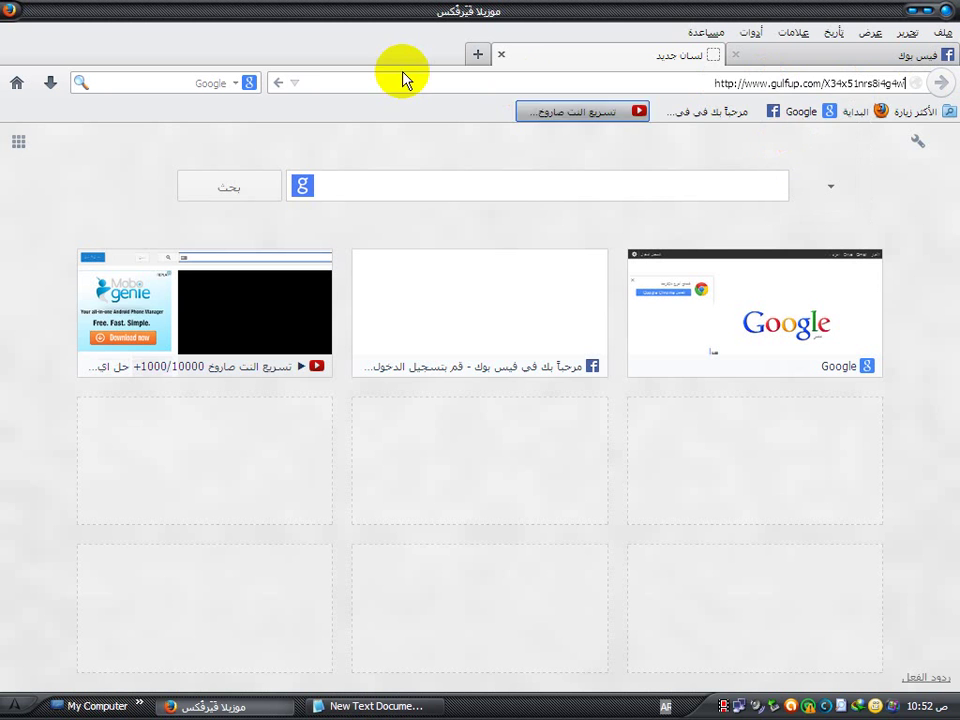
pyautogui.click(279, 82)
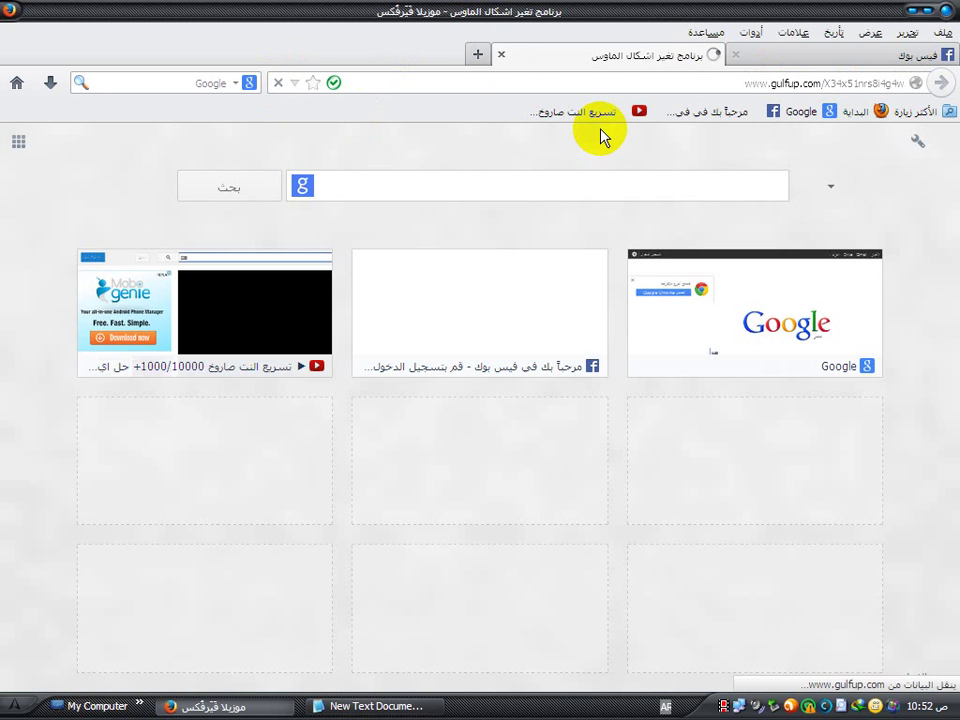
# Start downloading the برنامج تغير اشكال الماوس archive with the suggested save settings, hide the download progress and minimise the browser.
pyautogui.scroll(-5, 294, 413)
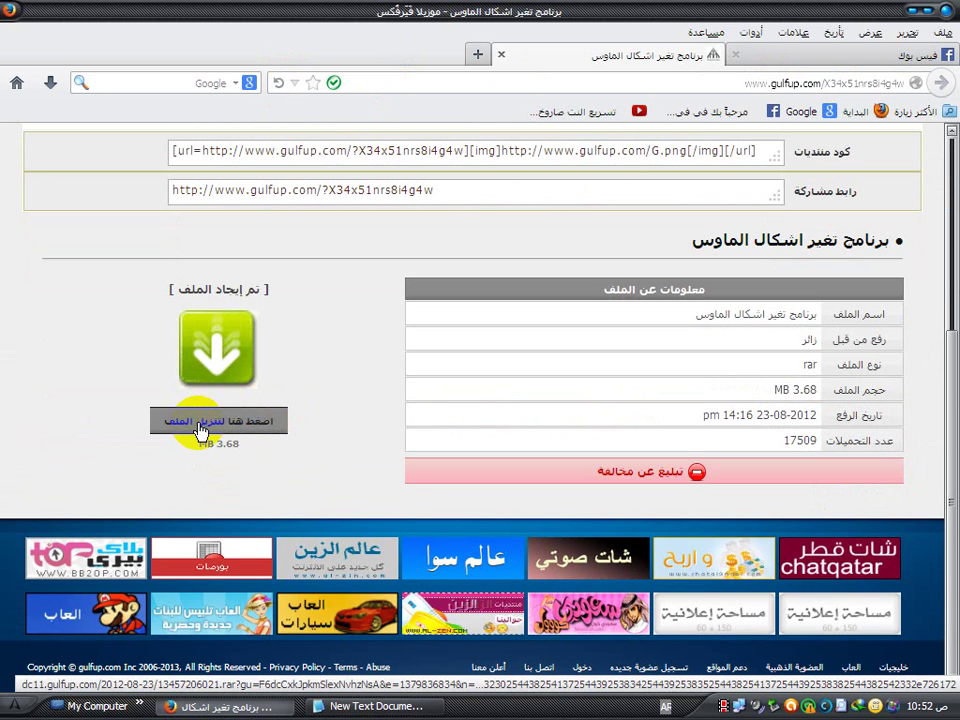
pyautogui.click(264, 428)
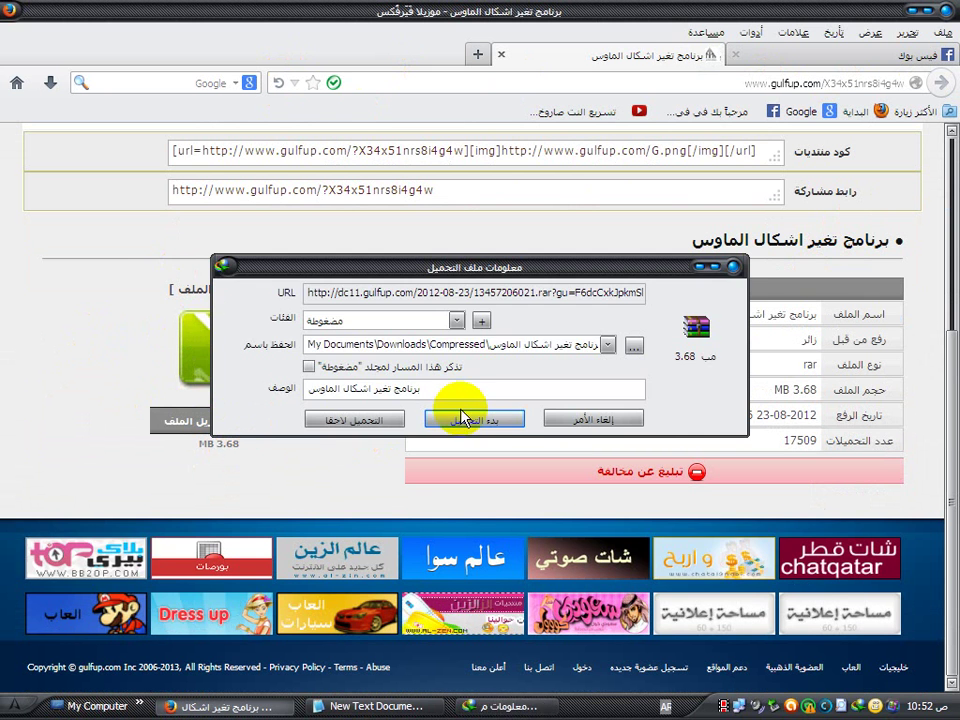
pyautogui.click(468, 420)
pyautogui.click(514, 407)
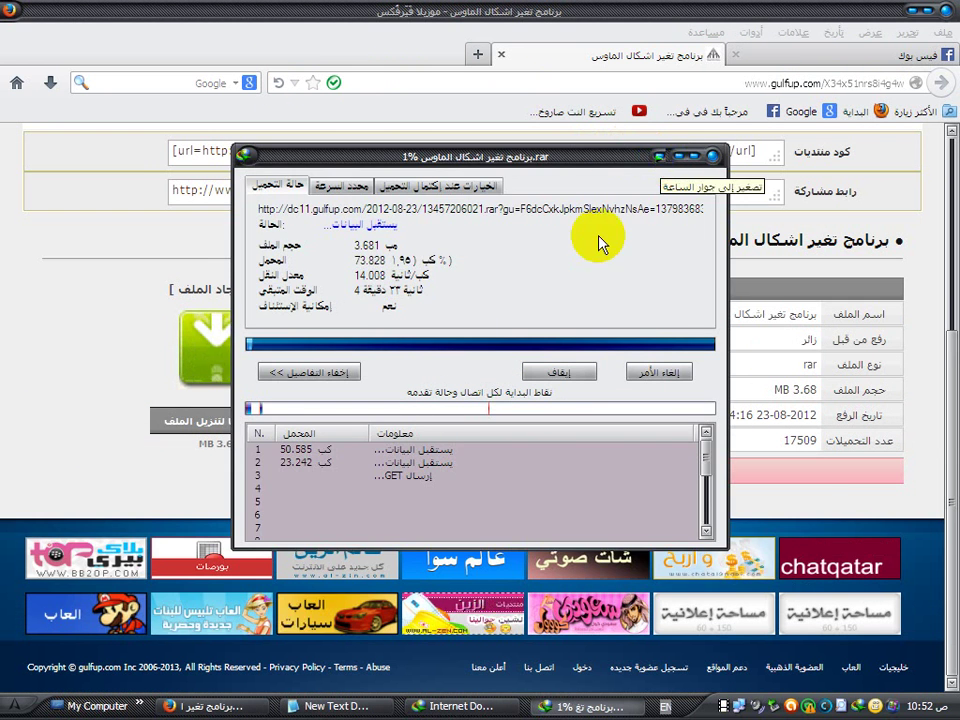
pyautogui.click(548, 400)
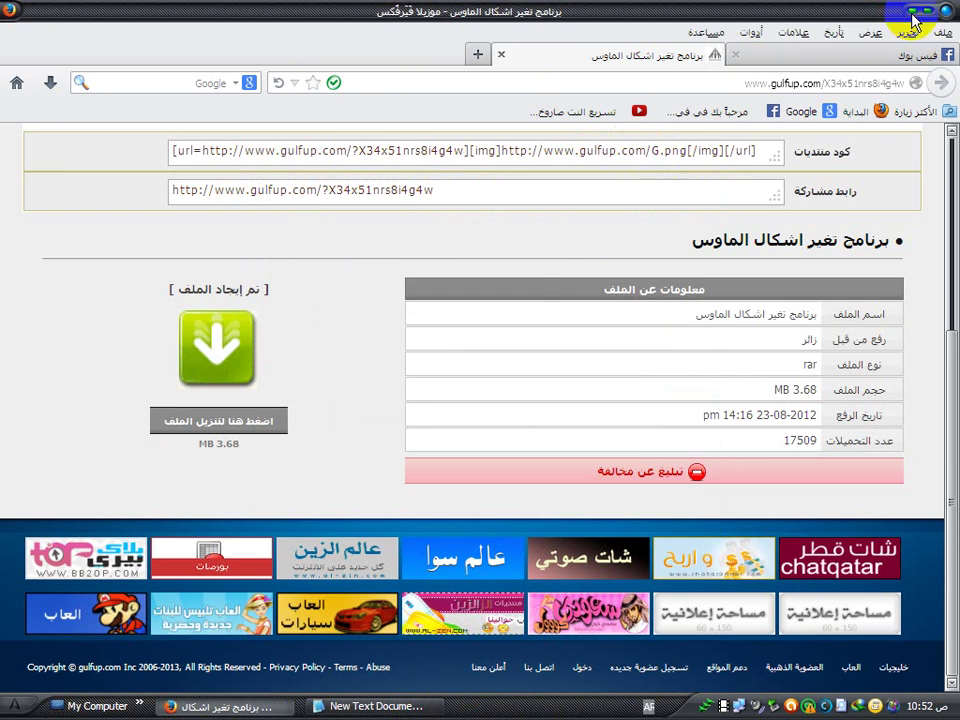
pyautogui.click(916, 12)
# Restore the archive's download progress window and move it aside to uncover the desktop archive.
pyautogui.rightClick(712, 706)
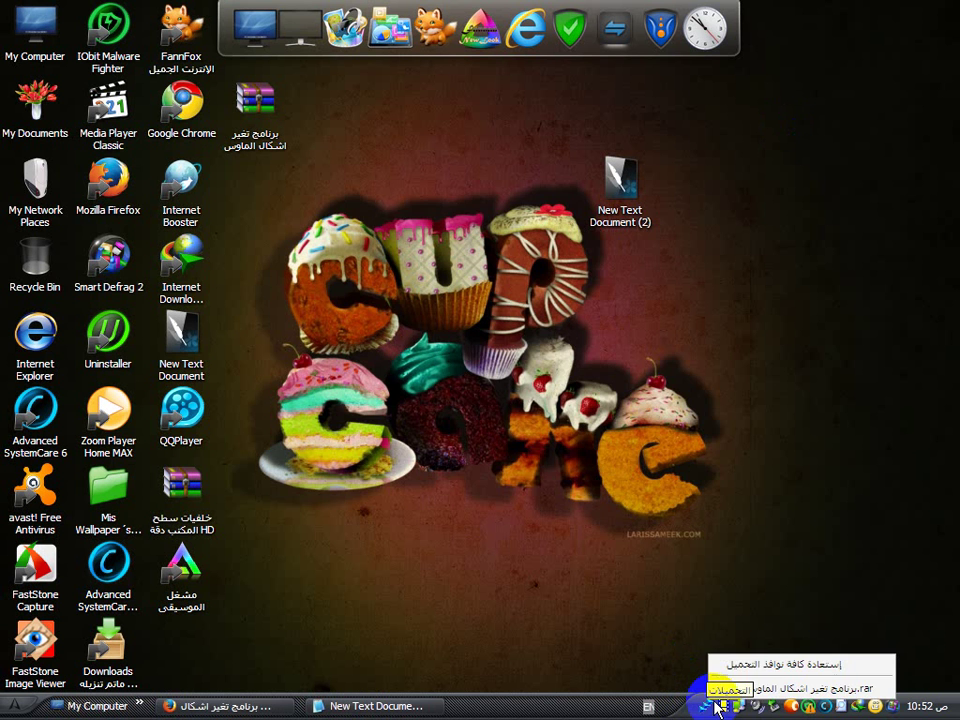
pyautogui.click(765, 684)
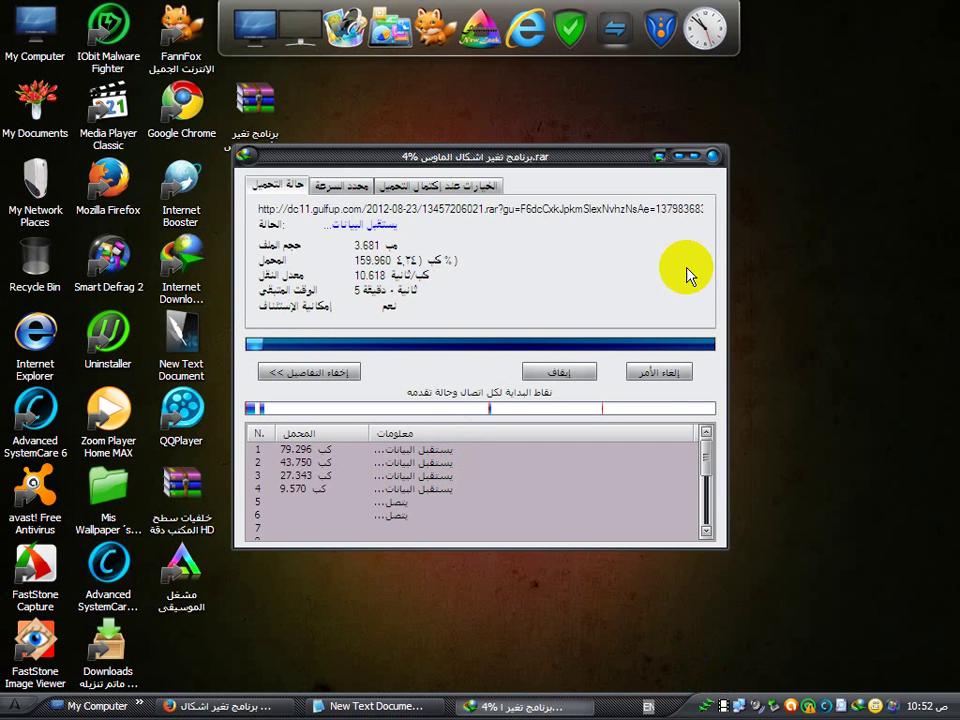
pyautogui.rightClick(787, 240)
pyautogui.click(816, 266)
pyautogui.click(420, 157)
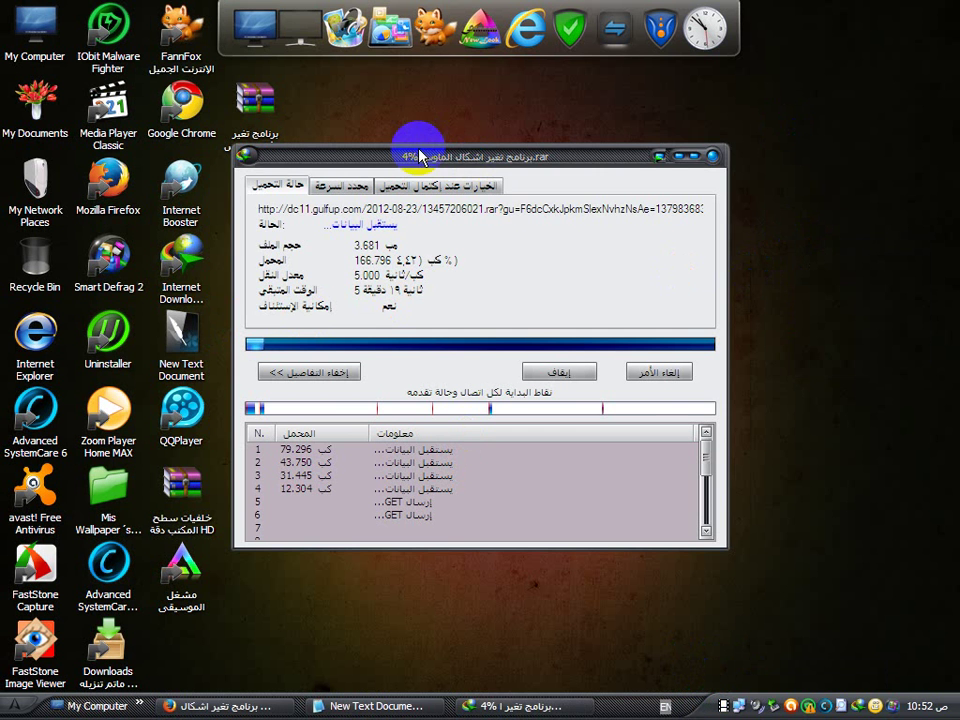
pyautogui.moveTo(436, 162); pyautogui.dragTo(686, 152)
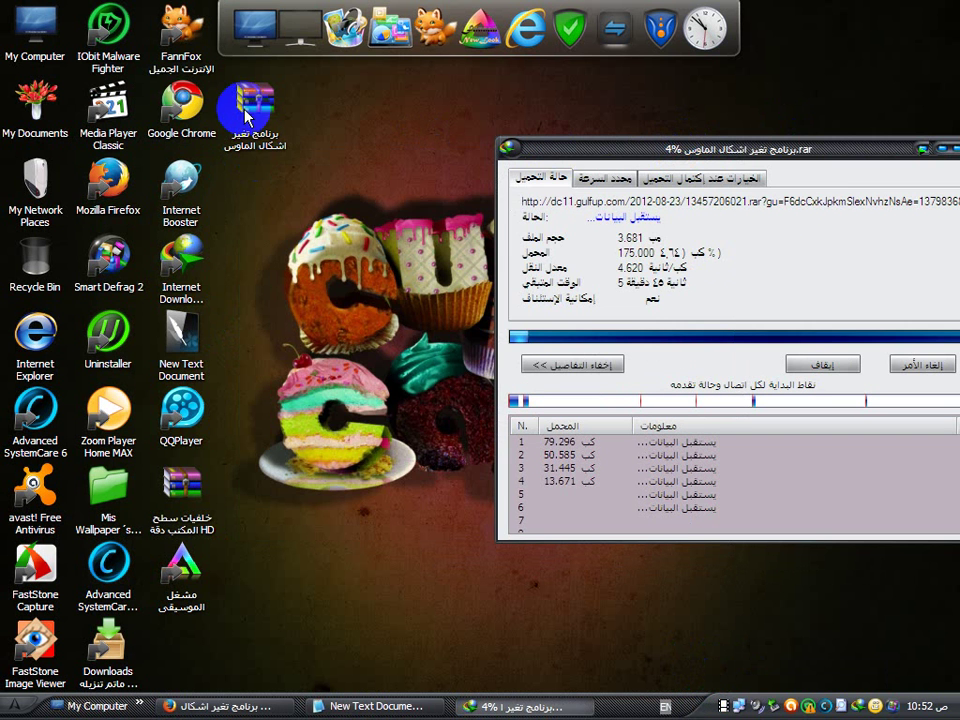
# Hide the download progress, open the existing برنامج تغير اشكال الماوس archive on the desktop and enter its cursor xp by huhu 1981ful folder.
pyautogui.moveTo(268, 133); pyautogui.dragTo(325, 190)
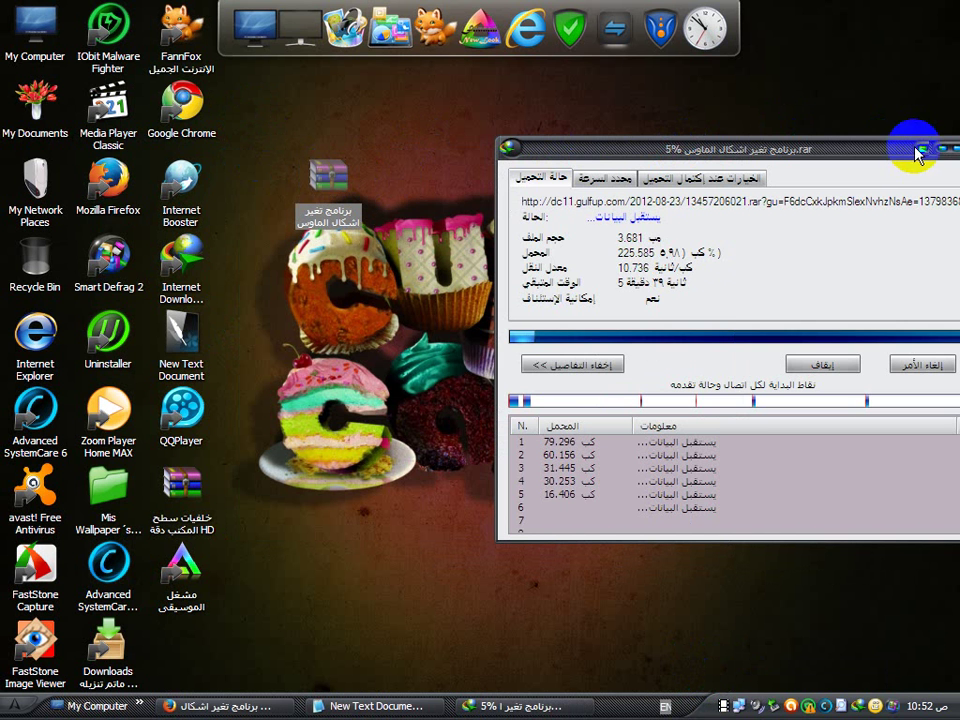
pyautogui.click(920, 149)
pyautogui.doubleClick(332, 178)
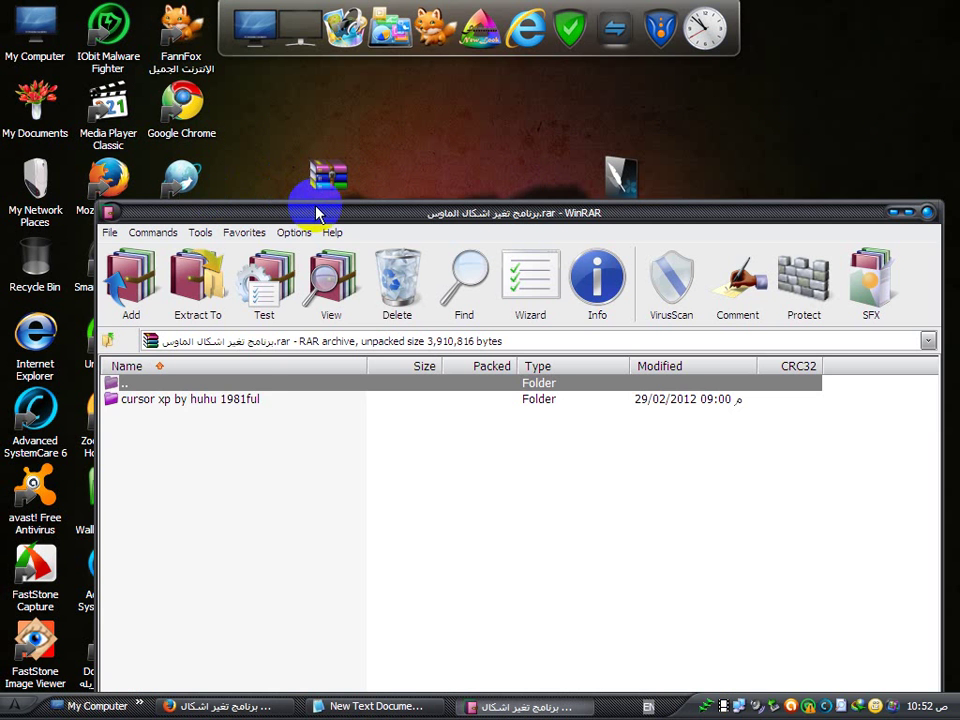
pyautogui.moveTo(316, 214); pyautogui.dragTo(489, 88)
pyautogui.click(352, 277)
pyautogui.doubleClick(352, 277)
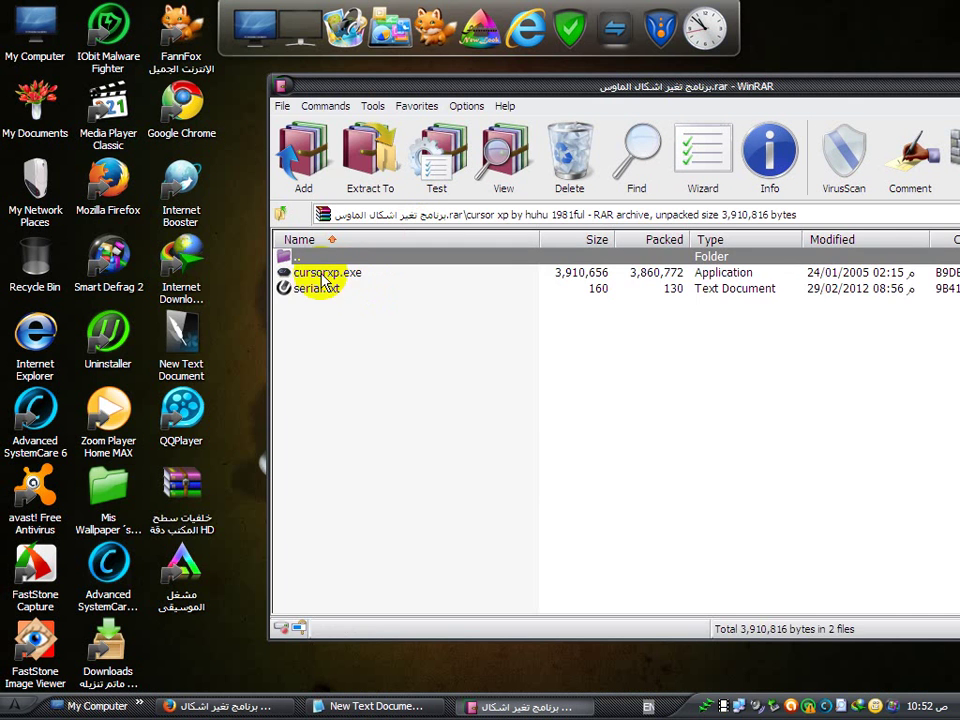
# Run cursorxp.exe, accept the license agreement, continue to the Registration page and move the setup window off the archive's file list.
pyautogui.doubleClick(315, 273)
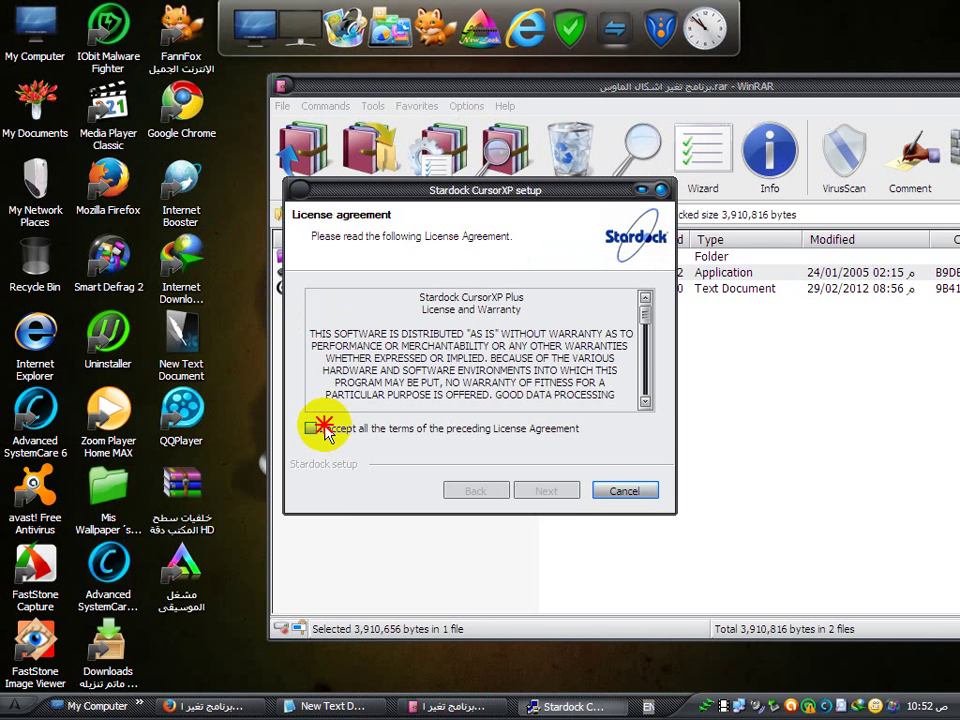
pyautogui.click(546, 494)
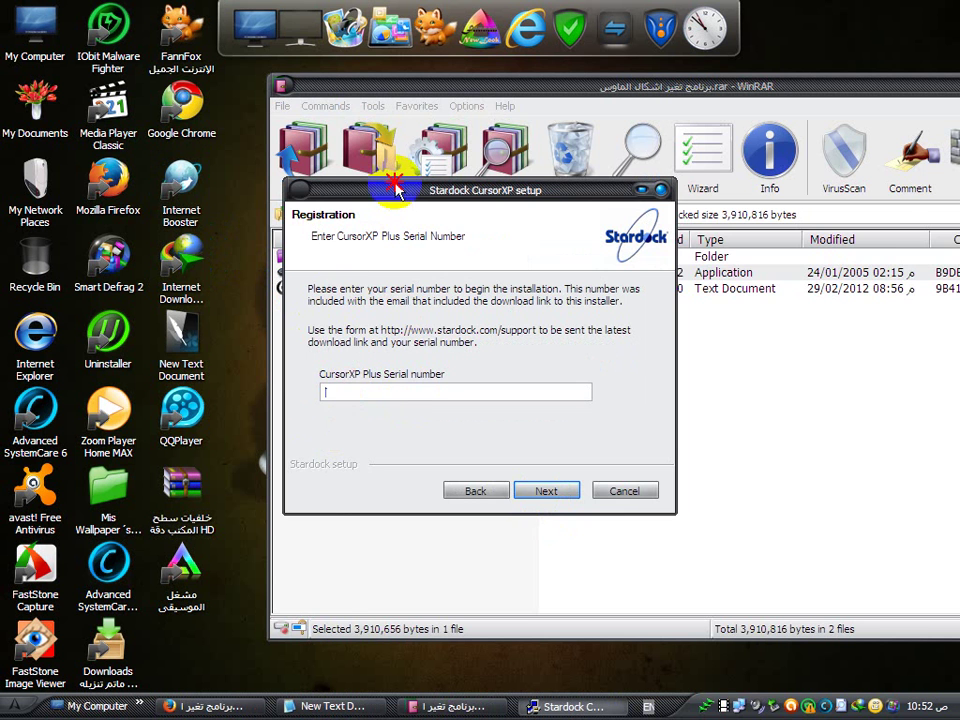
pyautogui.moveTo(655, 190); pyautogui.dragTo(925, 175)
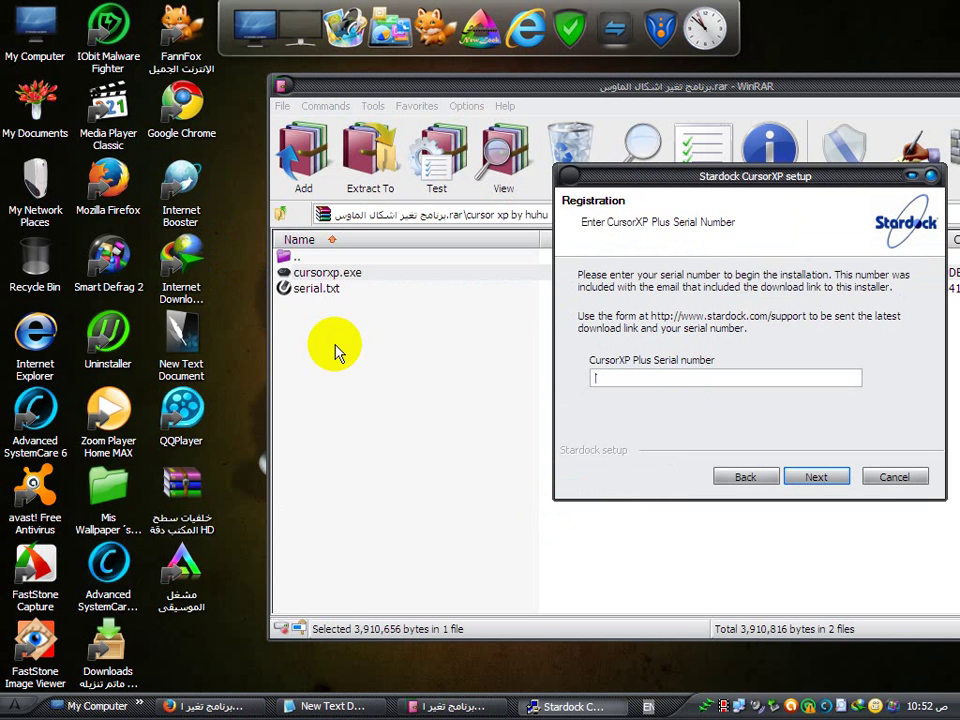
# Open serial.txt from the archive and copy the first serial number in it.
pyautogui.doubleClick(308, 290)
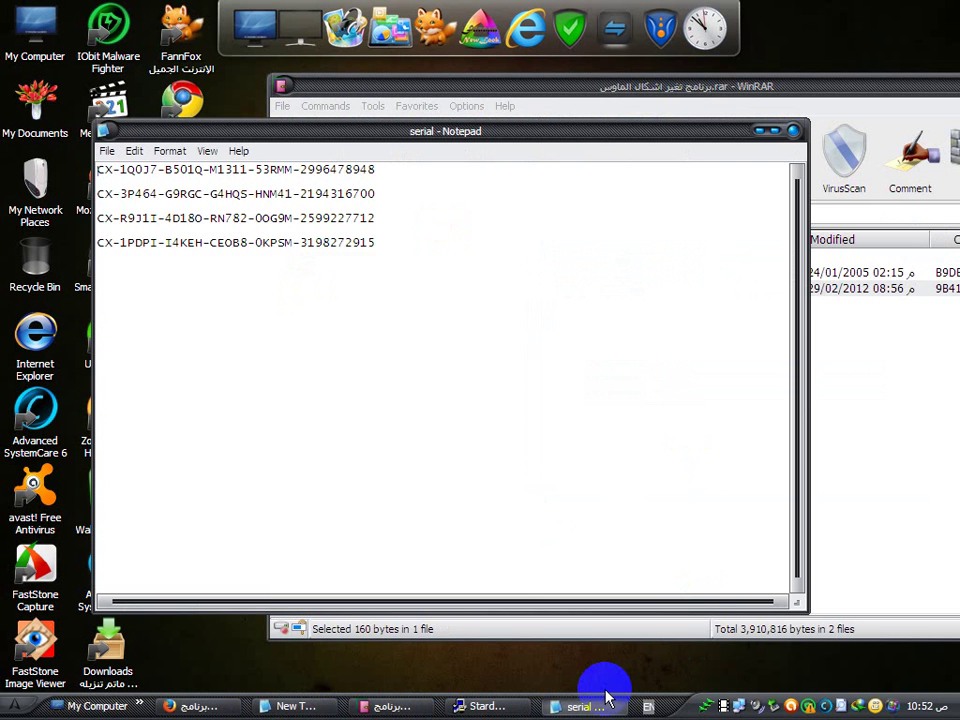
pyautogui.click(281, 172)
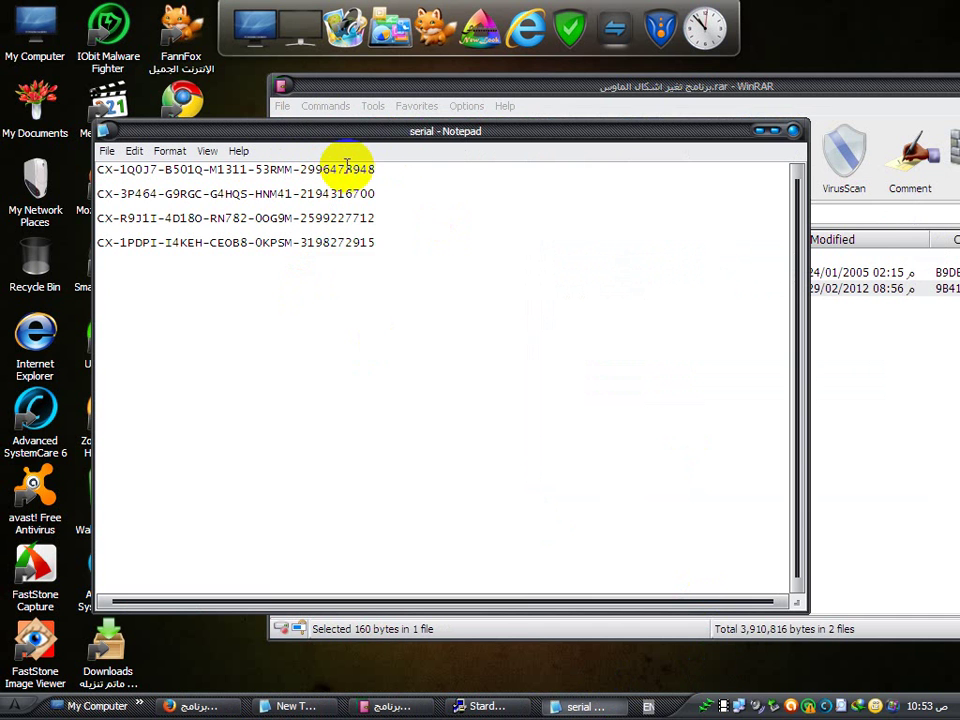
pyautogui.moveTo(372, 169); pyautogui.dragTo(32, 167)
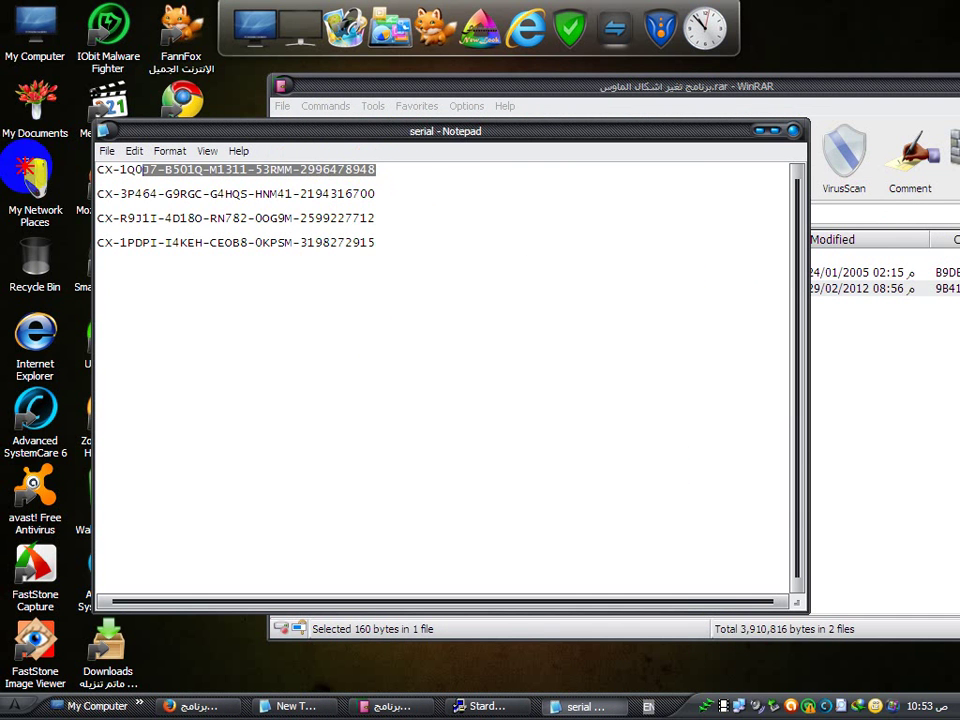
pyautogui.rightClick(178, 168)
pyautogui.click(214, 219)
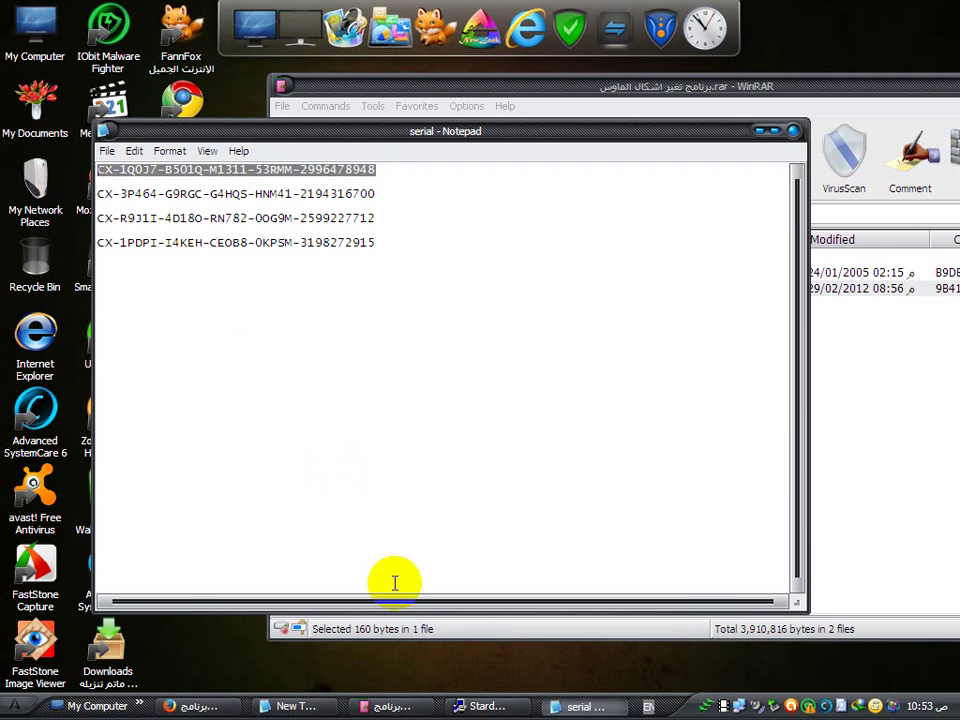
# Return to the CursorXP setup and paste the copied serial number into the CursorXP Plus serial number field.
pyautogui.click(590, 712)
pyautogui.click(519, 711)
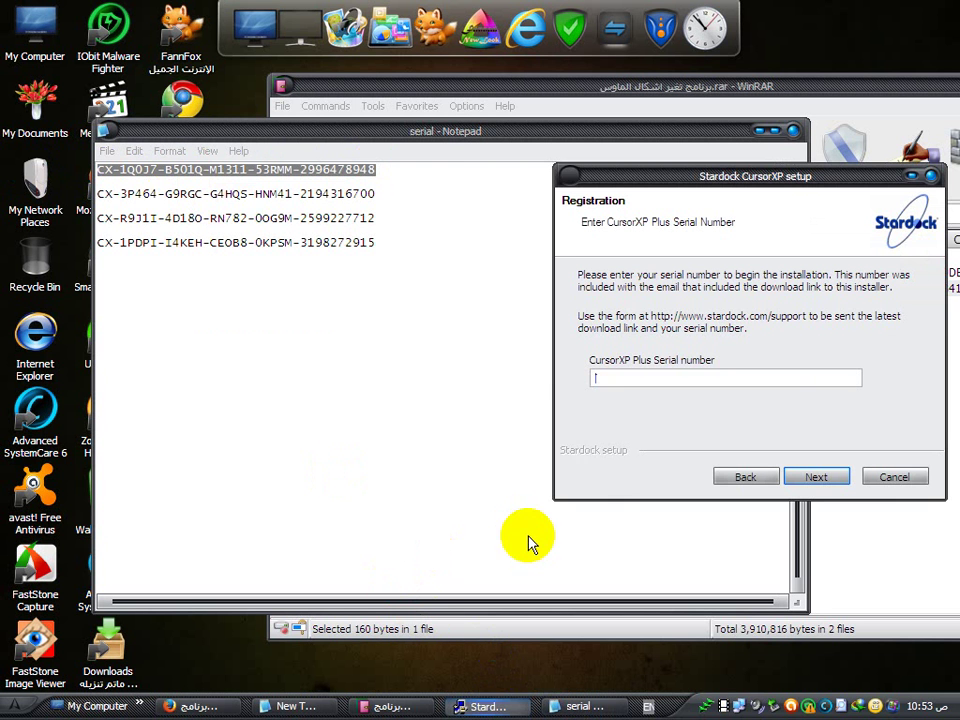
pyautogui.rightClick(600, 377)
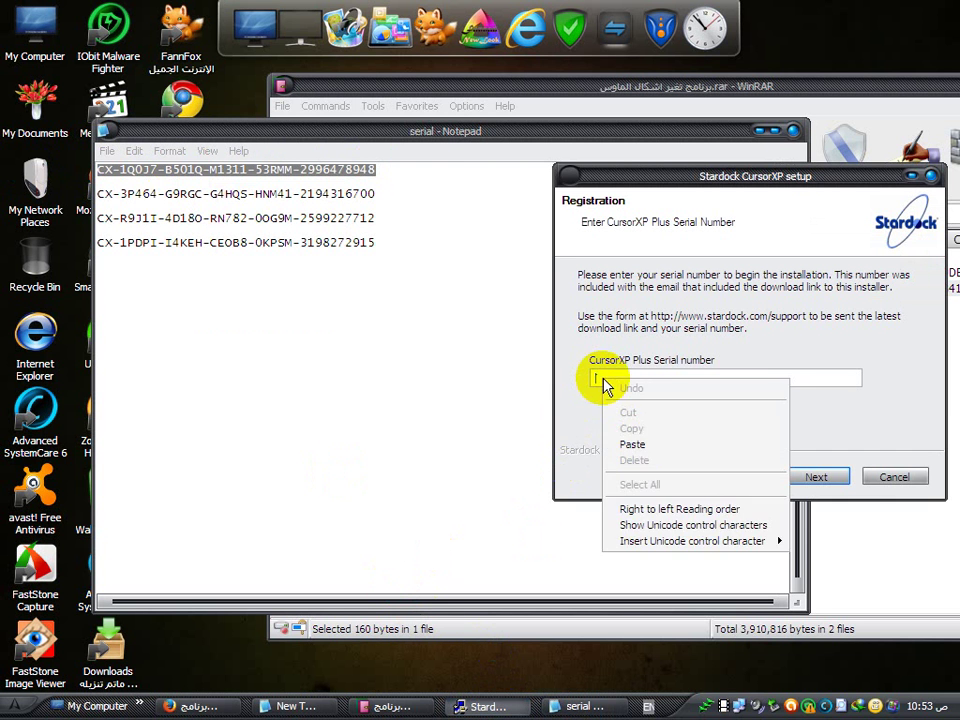
pyautogui.click(634, 443)
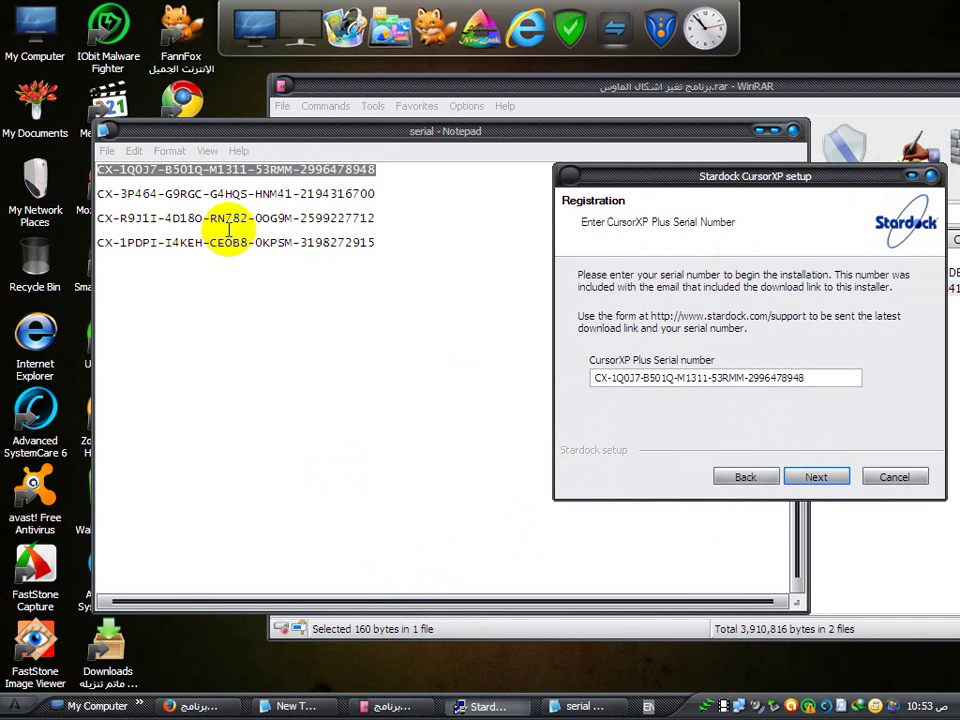
# Quit the CursorXP setup before it completes and close the open serial.txt and archive windows.
pyautogui.click(934, 178)
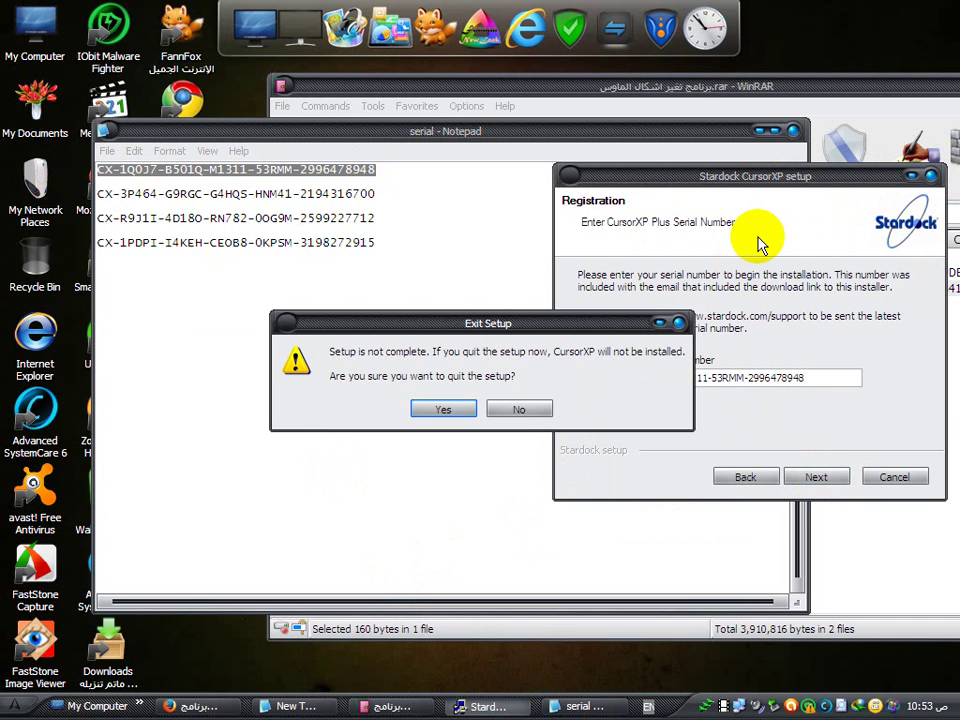
pyautogui.click(508, 408)
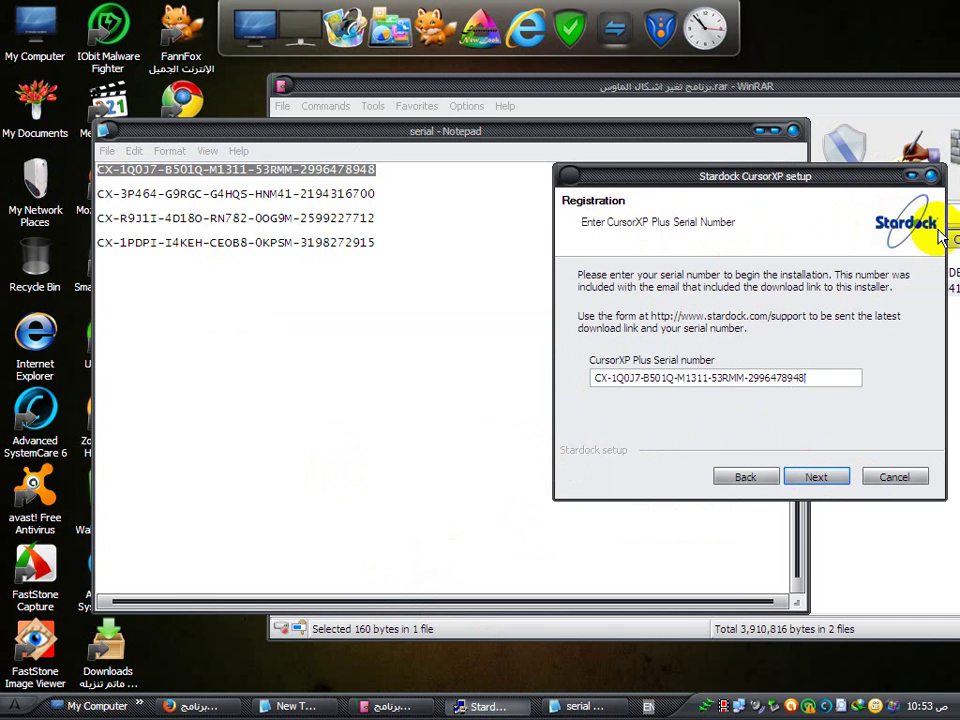
pyautogui.click(932, 176)
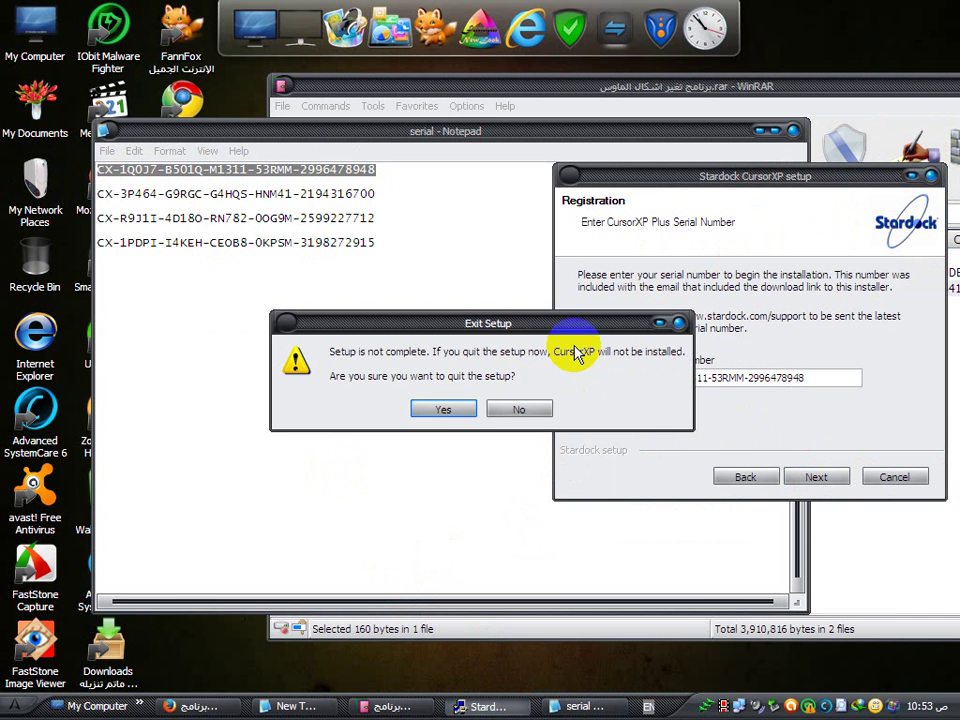
pyautogui.click(443, 408)
pyautogui.click(796, 133)
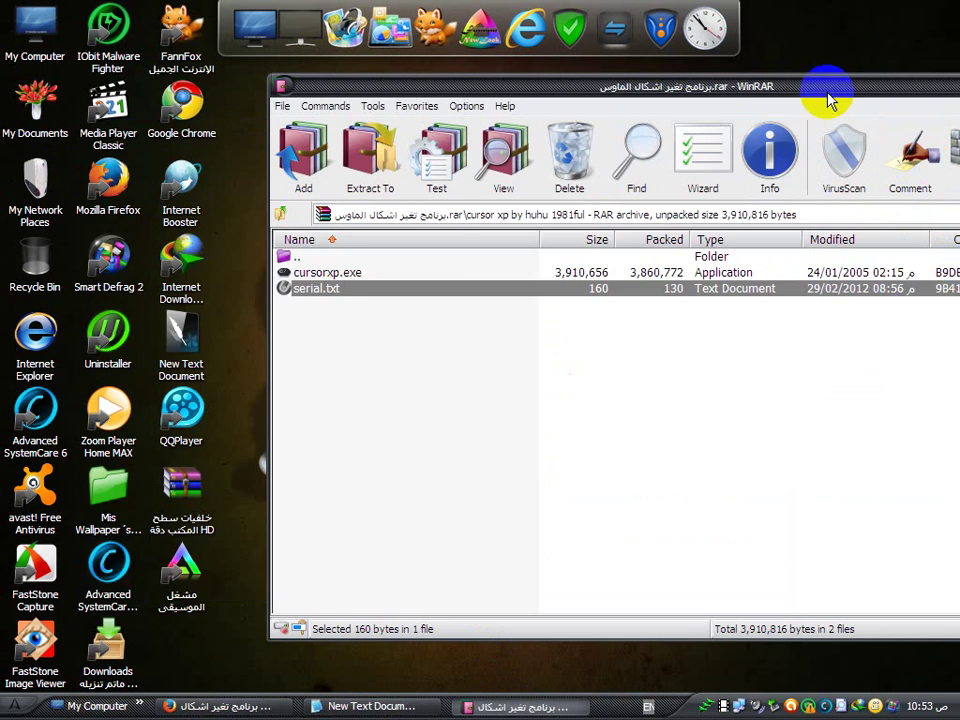
pyautogui.moveTo(825, 94); pyautogui.dragTo(587, 159)
pyautogui.click(864, 155)
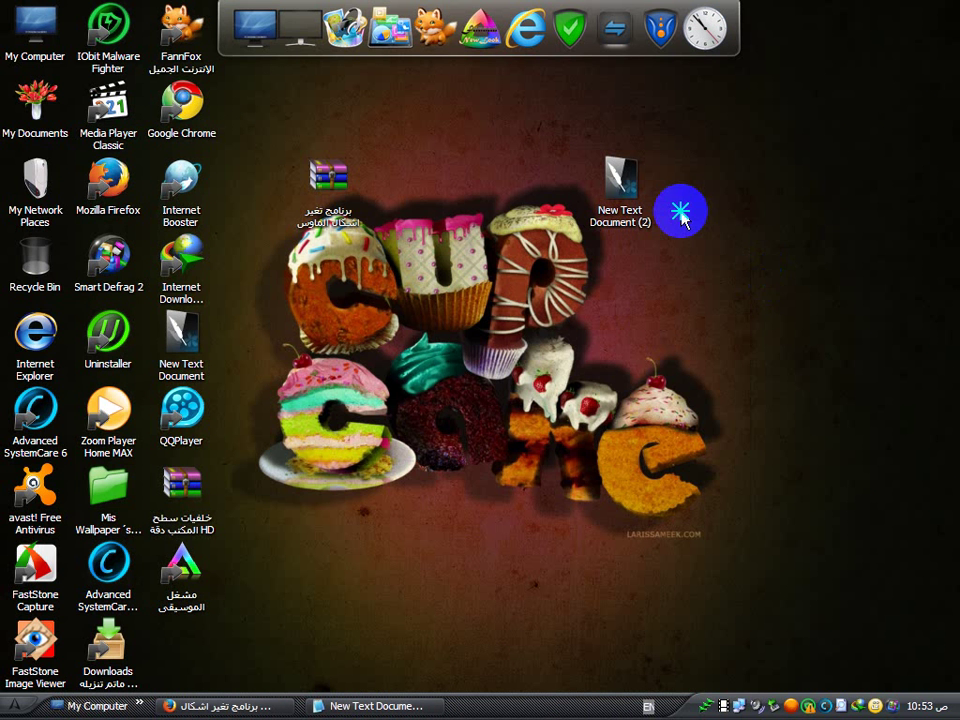
pyautogui.rightClick(681, 210)
pyautogui.click(707, 236)
pyautogui.rightClick(380, 372)
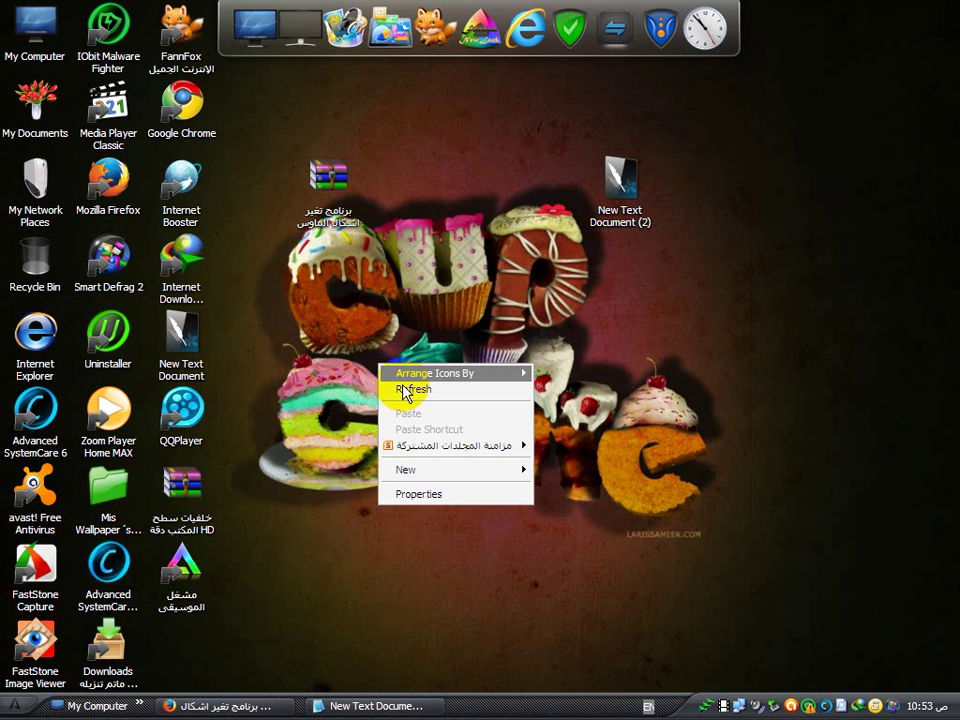
pyautogui.click(407, 388)
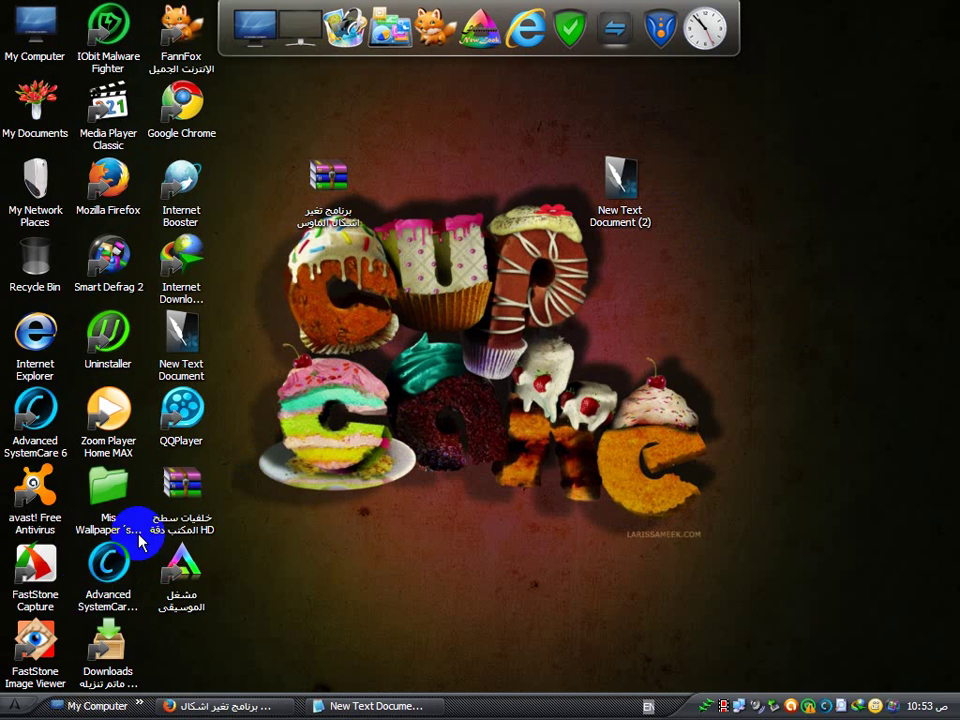
# Open Configure CursorXP from the Stardock CursorXP program group and move its window to the middle of the desktop.
pyautogui.click(22, 706)
pyautogui.click(104, 644)
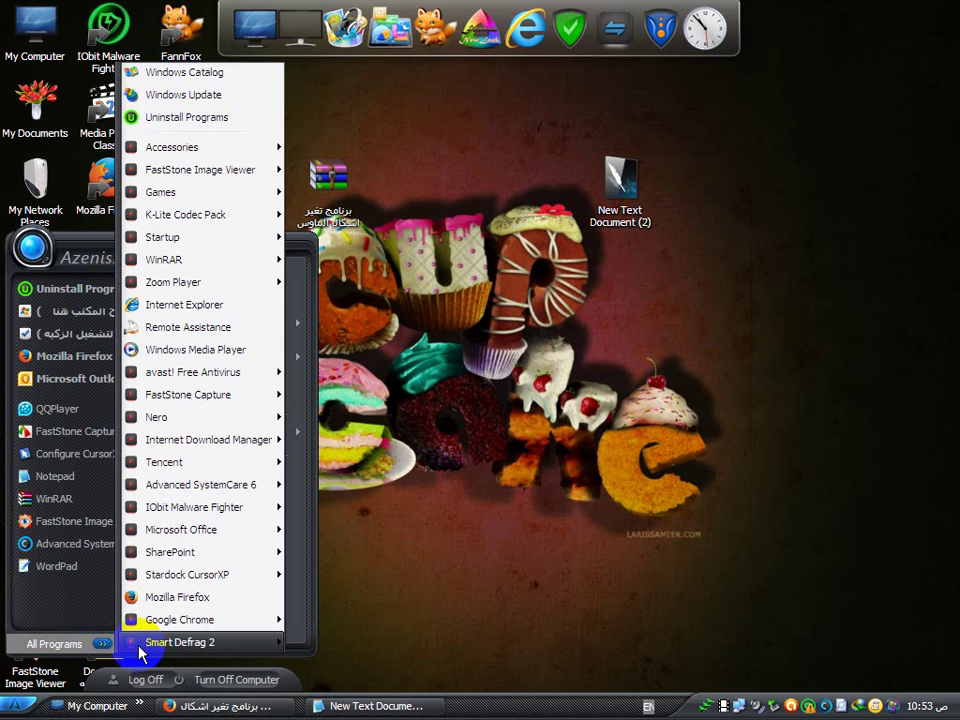
pyautogui.moveTo(148, 650)
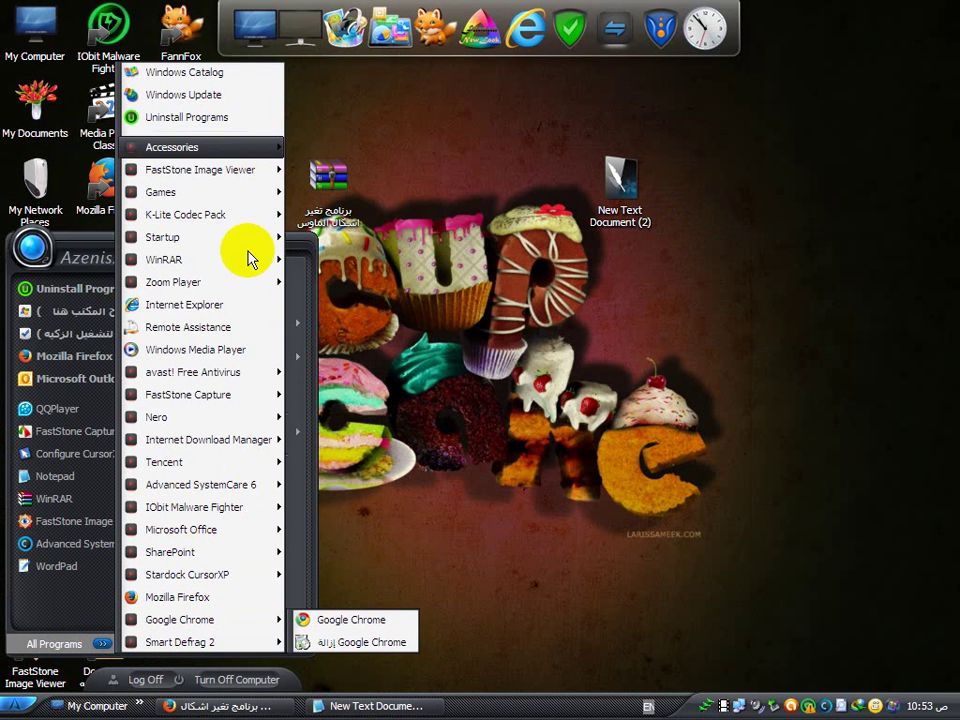
pyautogui.moveTo(224, 578)
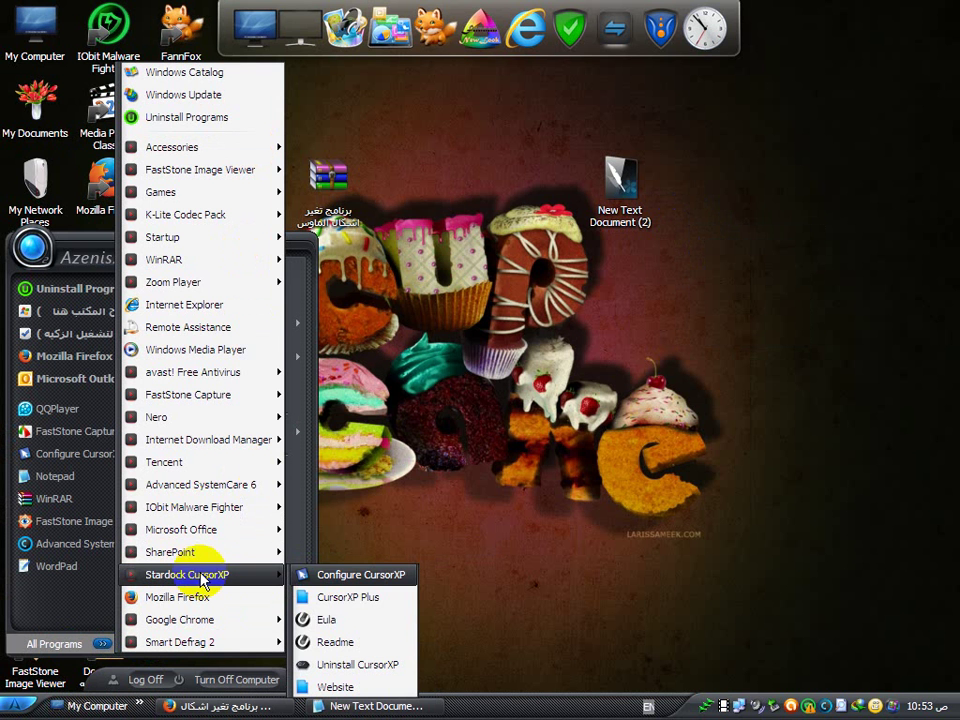
pyautogui.click(336, 577)
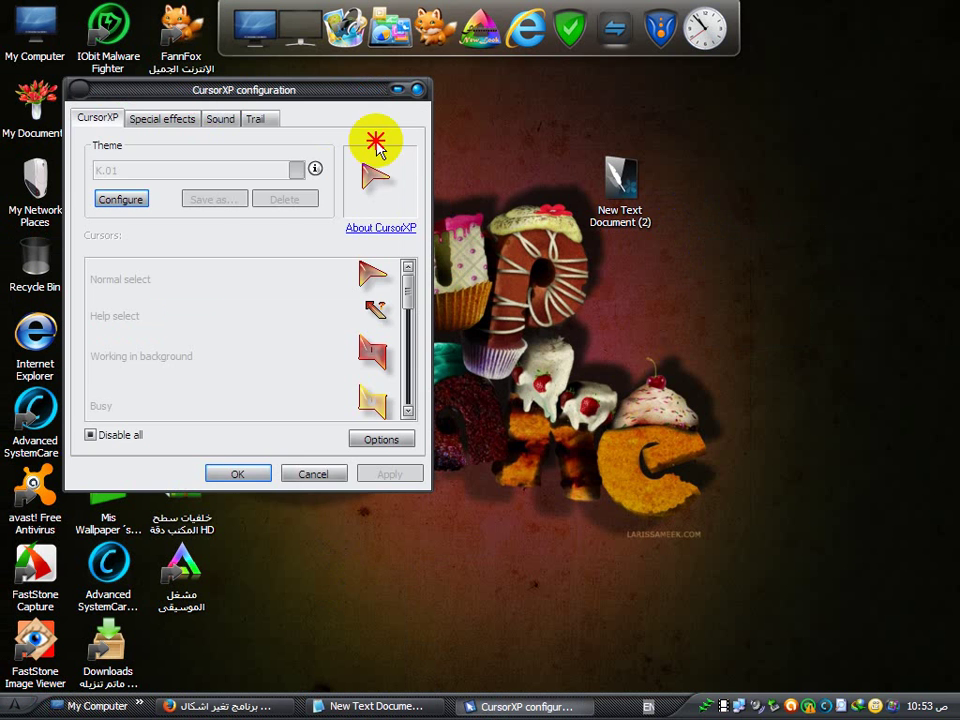
pyautogui.moveTo(211, 104)
pyautogui.mouseDown()
pyautogui.moveTo(369, 171)
pyautogui.moveTo(427, 154)
pyautogui.mouseUp()
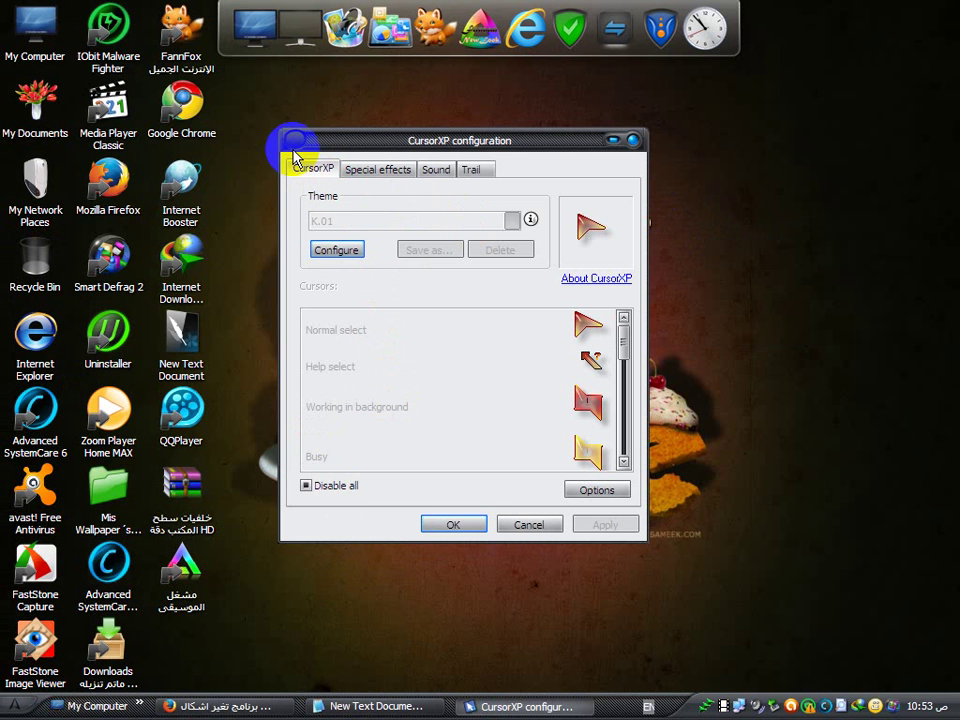
pyautogui.click(621, 368)
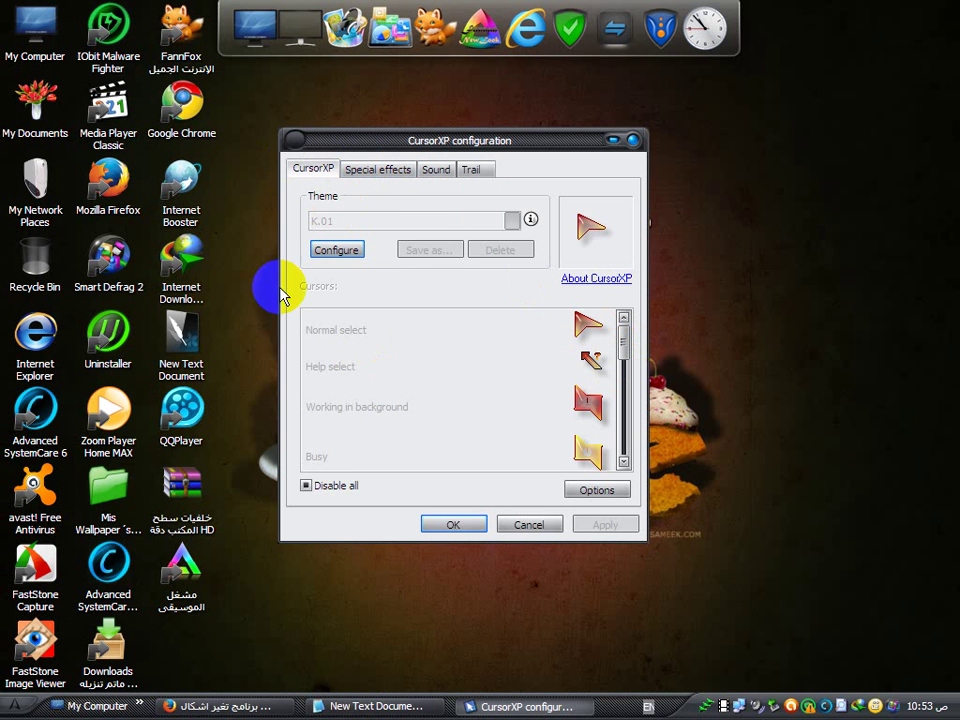
# Turn off Disable all for the cursors and preview the themes from Bubblegum through Hand, ending on K.01.
pyautogui.click(305, 486)
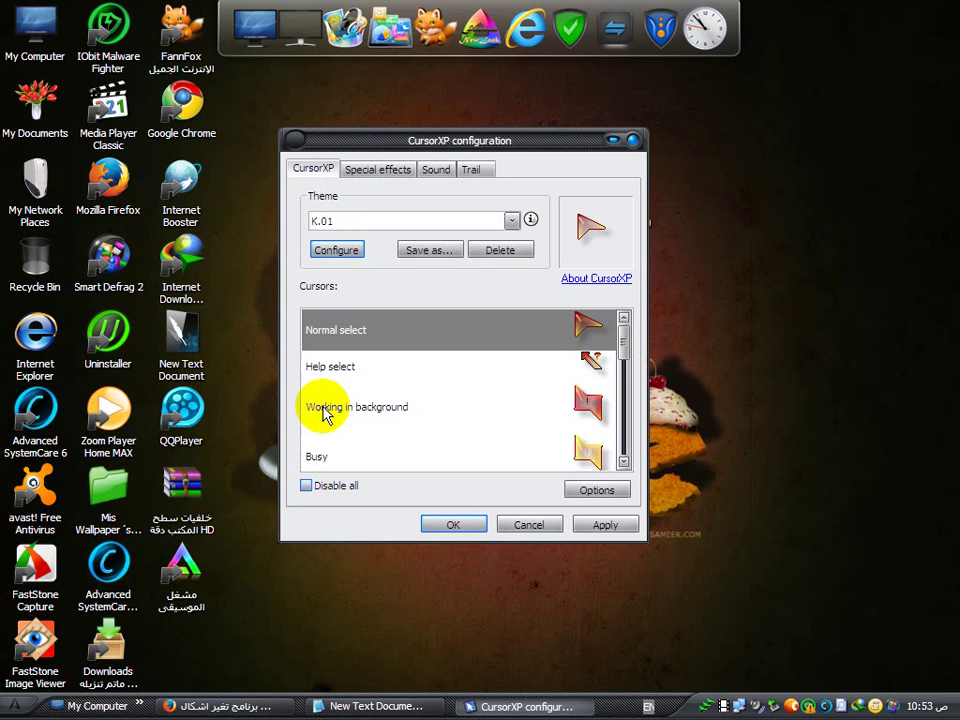
pyautogui.click(519, 225)
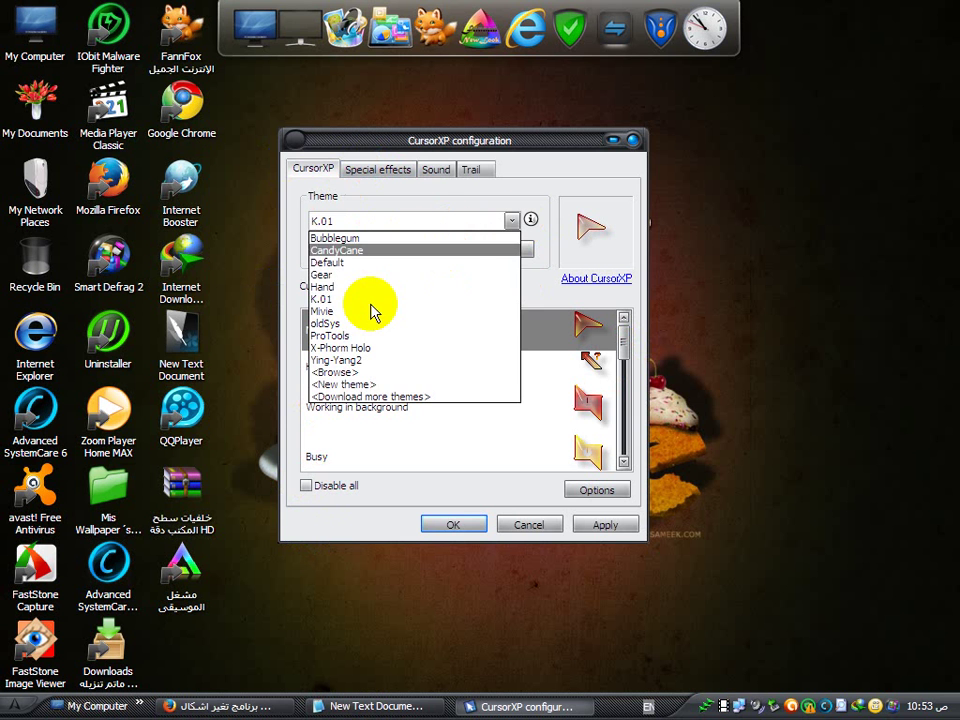
pyautogui.click(330, 238)
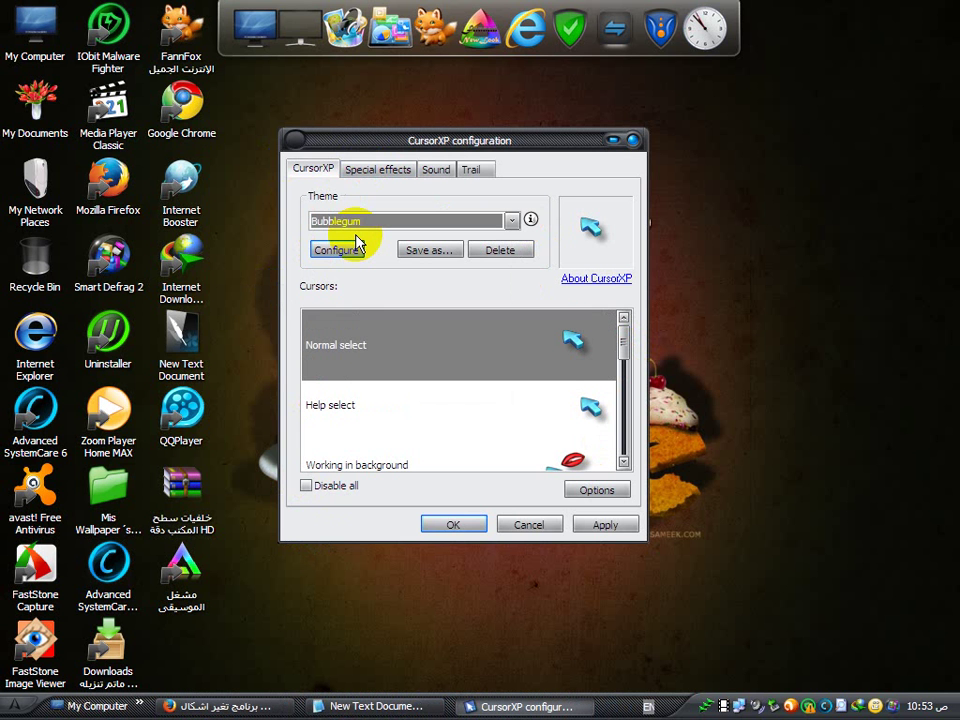
pyautogui.press('Down')
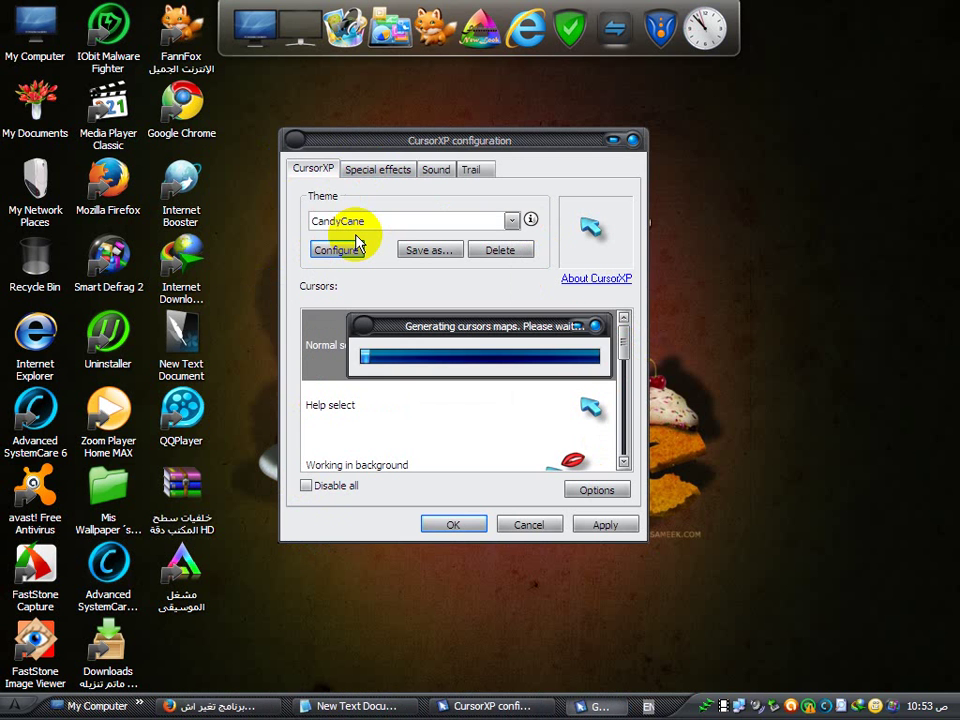
pyautogui.press('Down')
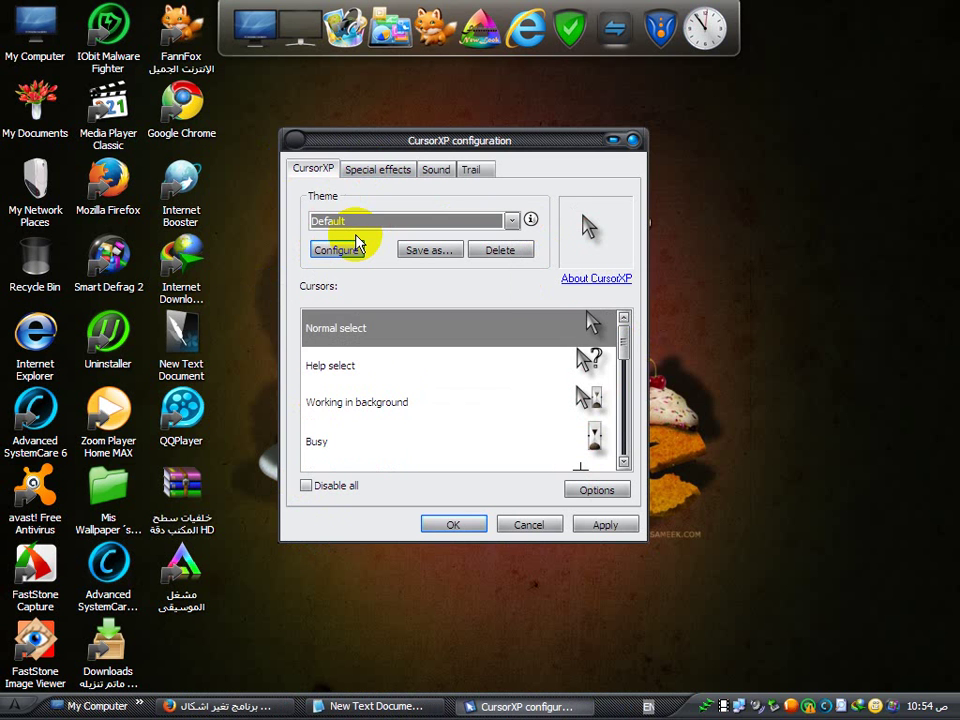
pyautogui.press('Down')
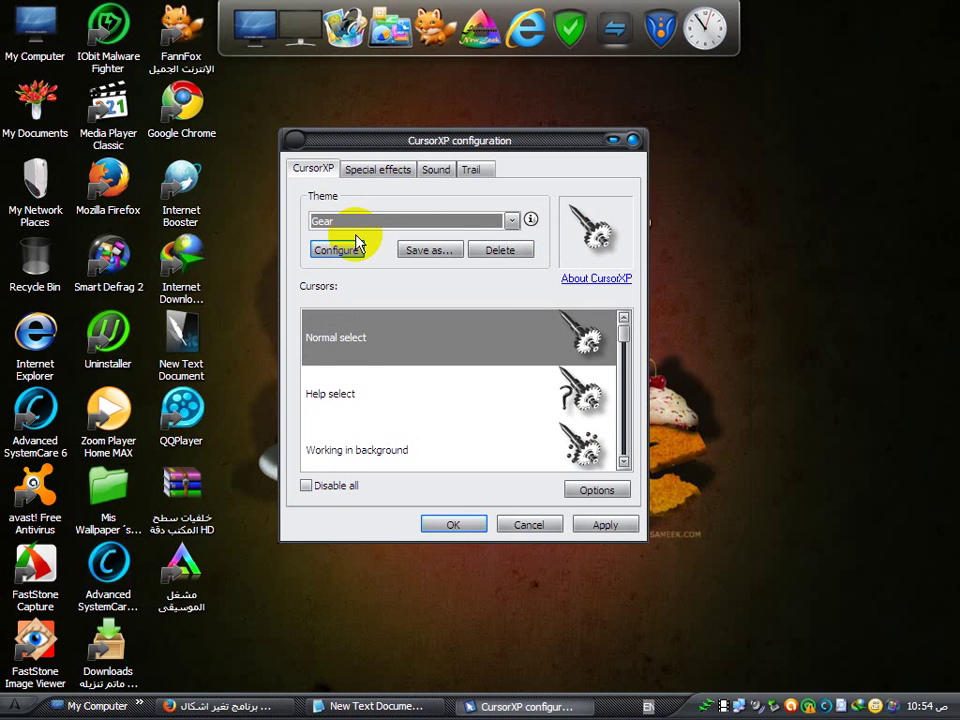
pyautogui.press('Down')
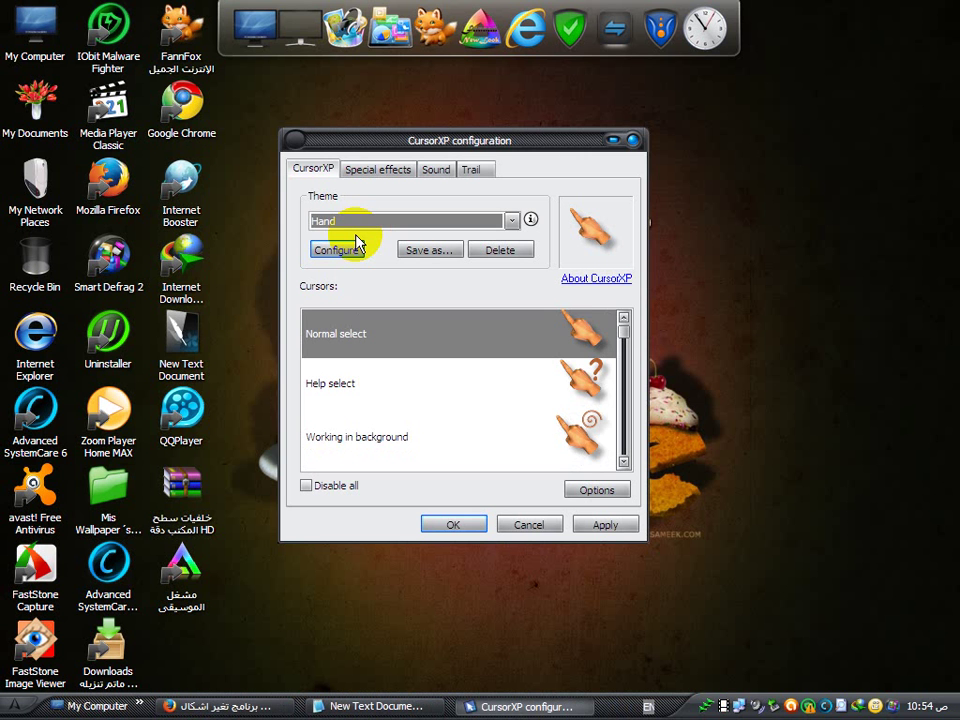
pyautogui.press('Down')
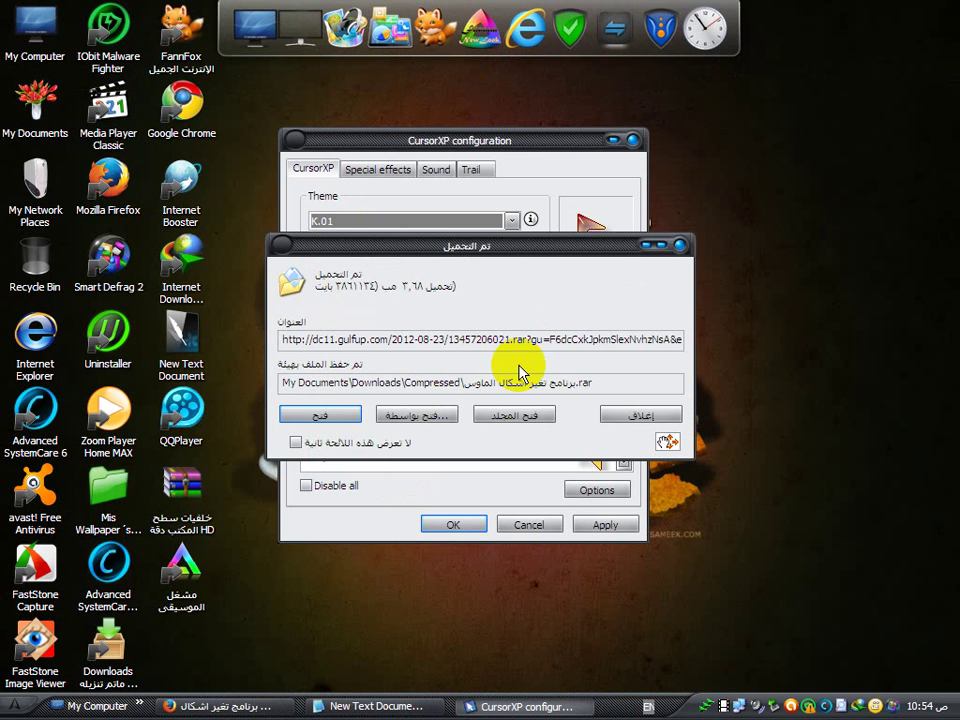
# Minimize the download-complete window and apply the K.01 cursor theme, dismissing the IObit Malware Fighter startup alert and trying the cursor on the desktop.
pyautogui.click(650, 248)
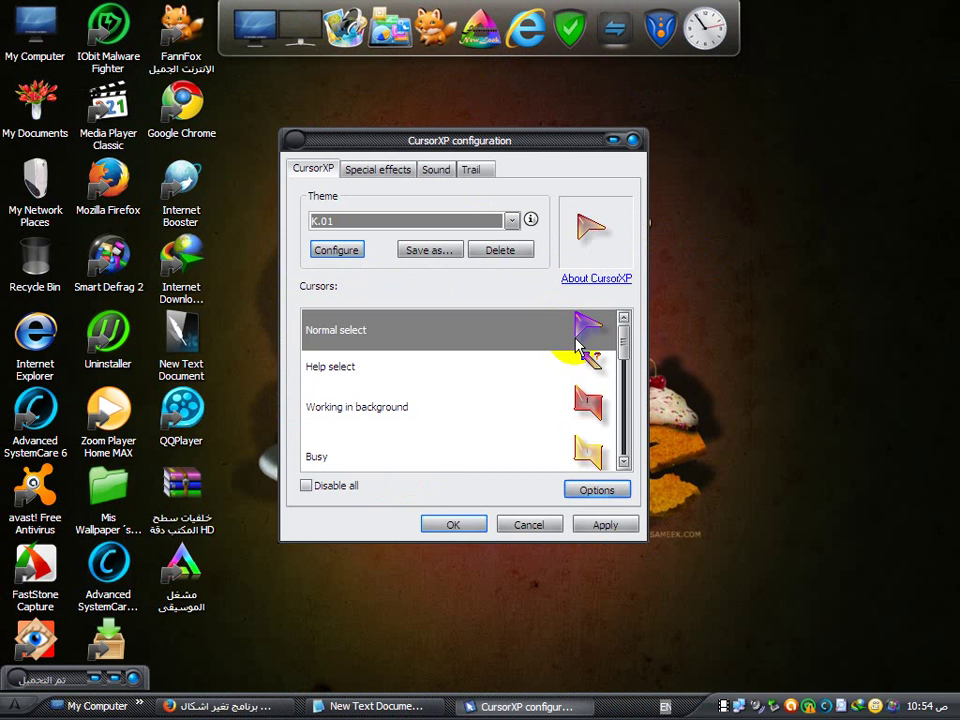
pyautogui.click(578, 337)
pyautogui.click(607, 525)
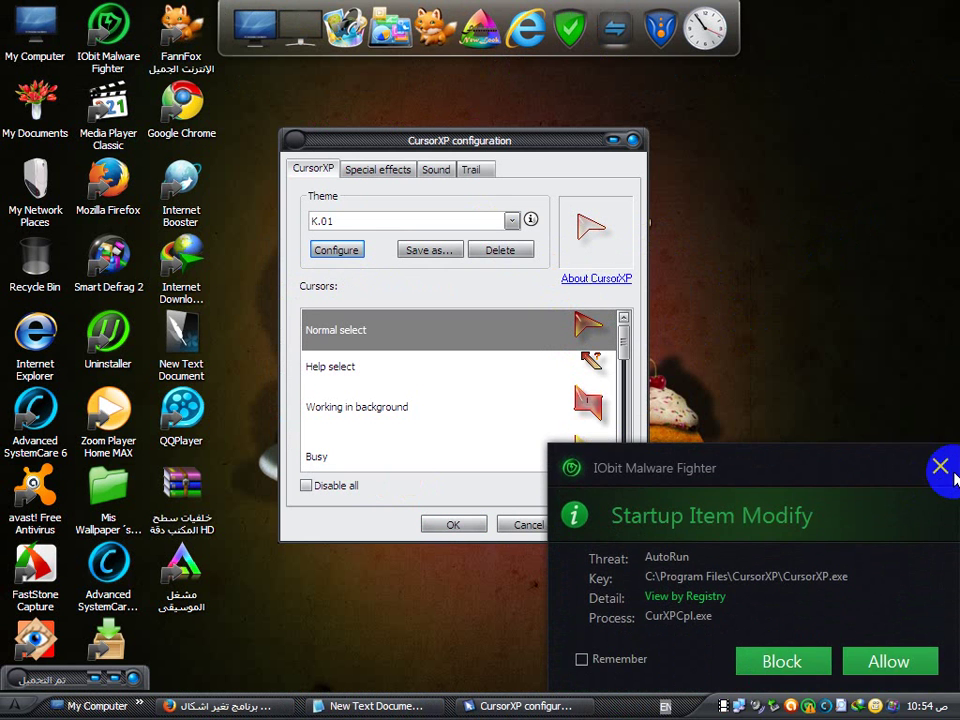
pyautogui.click(941, 466)
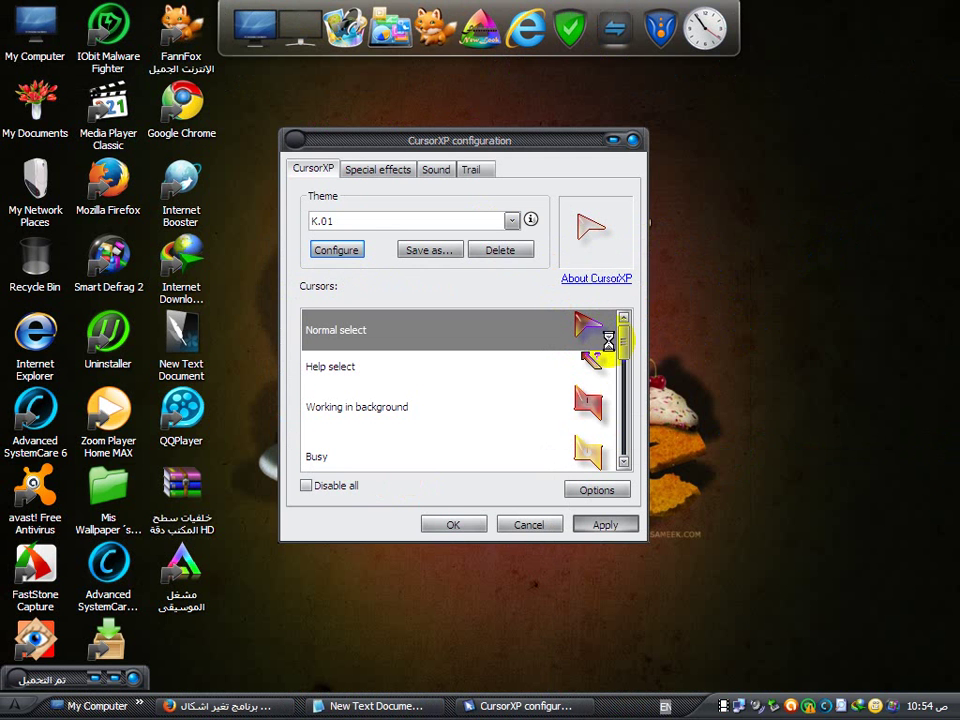
pyautogui.click(602, 530)
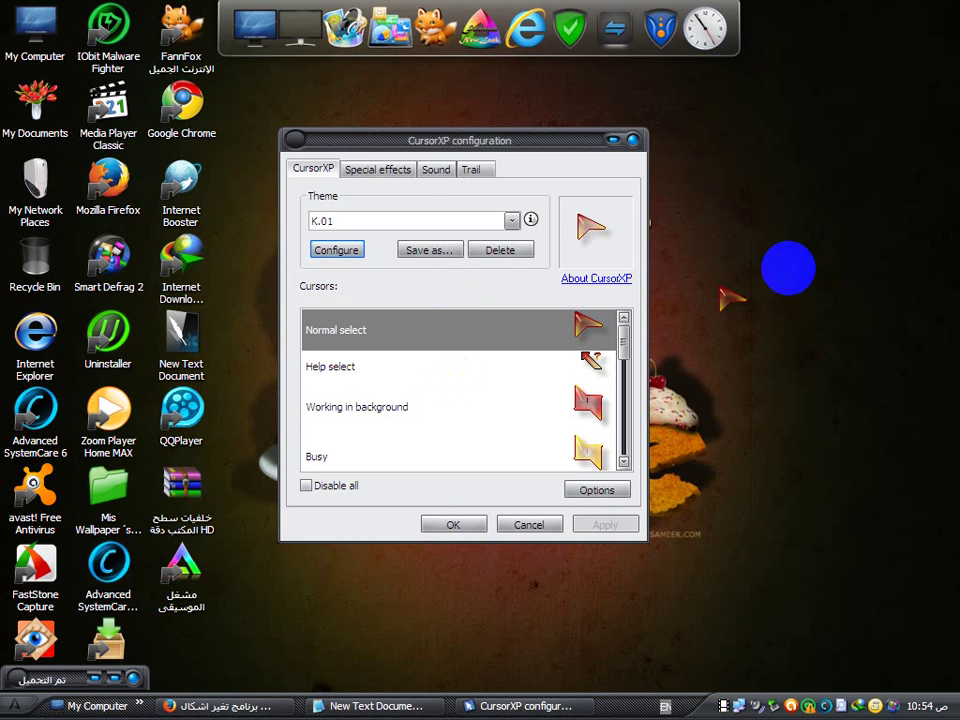
pyautogui.rightClick(780, 178)
pyautogui.click(792, 203)
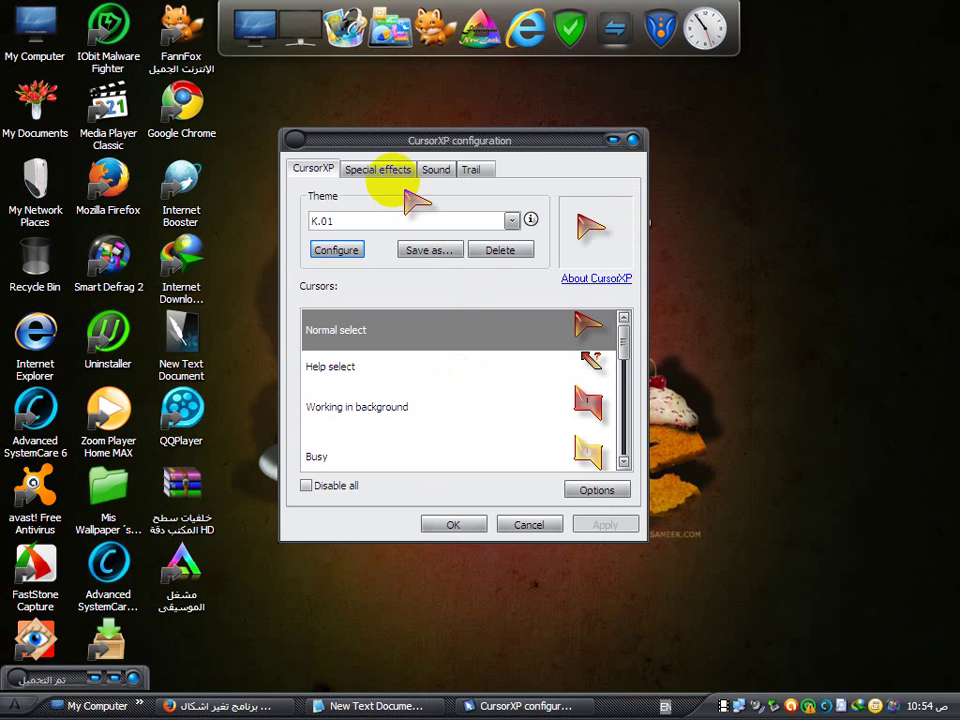
# Turn off Disable all for the special effects, choose Fireball for the Left/Down event and apply it.
pyautogui.click(387, 174)
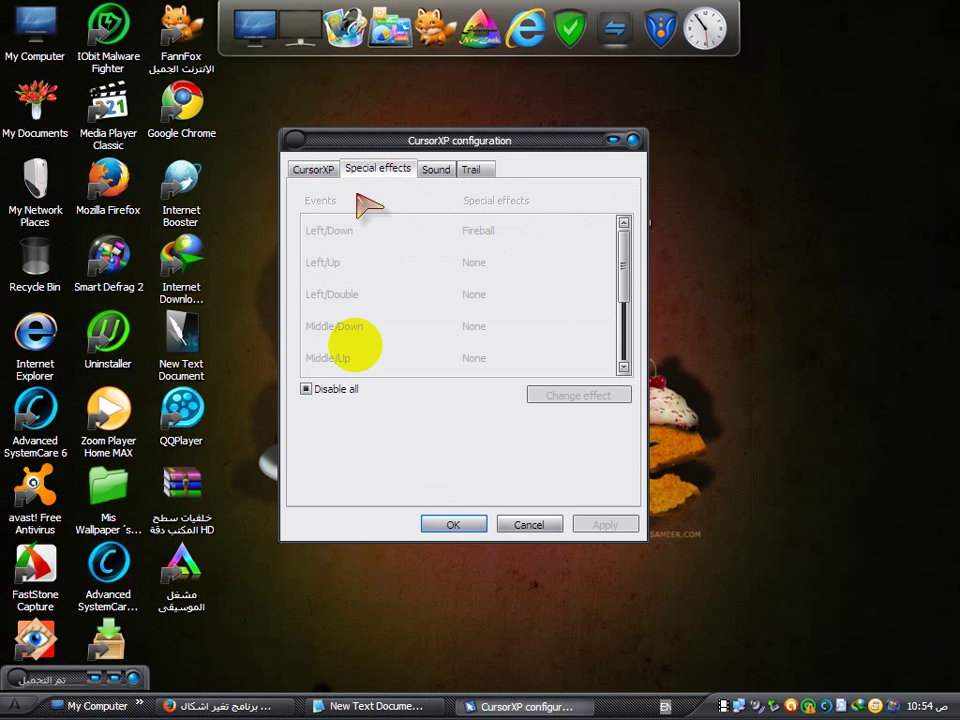
pyautogui.click(308, 389)
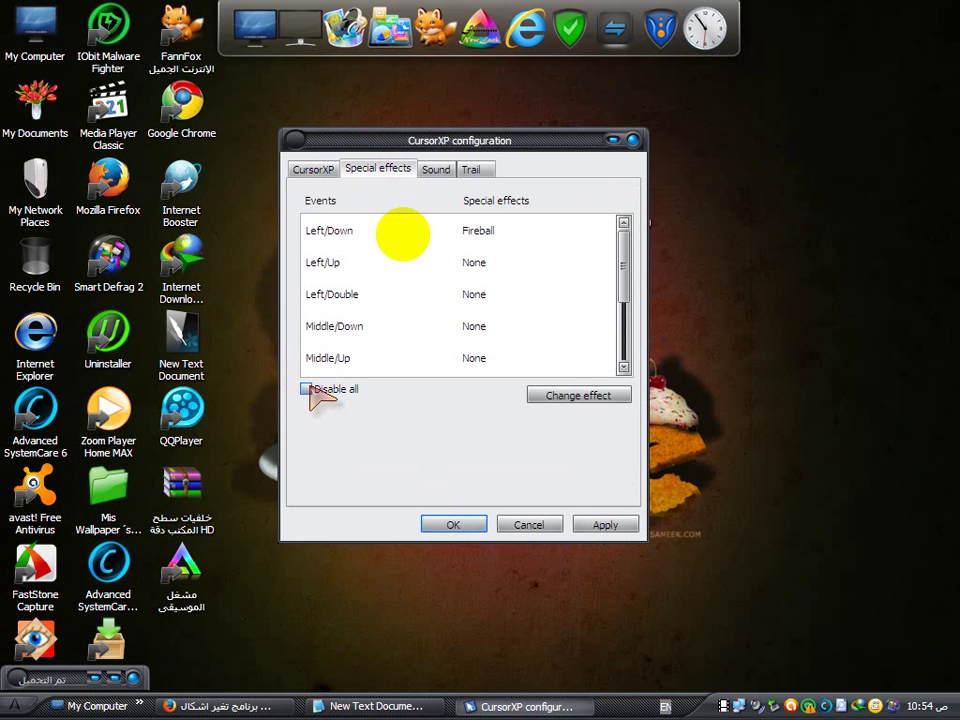
pyautogui.click(501, 235)
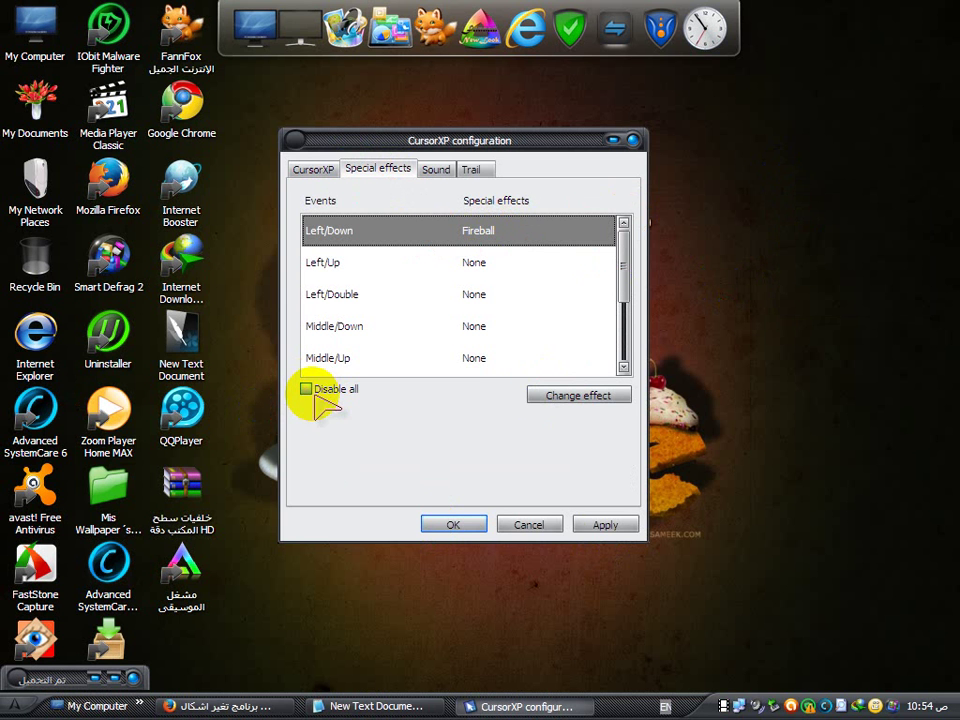
pyautogui.click(565, 398)
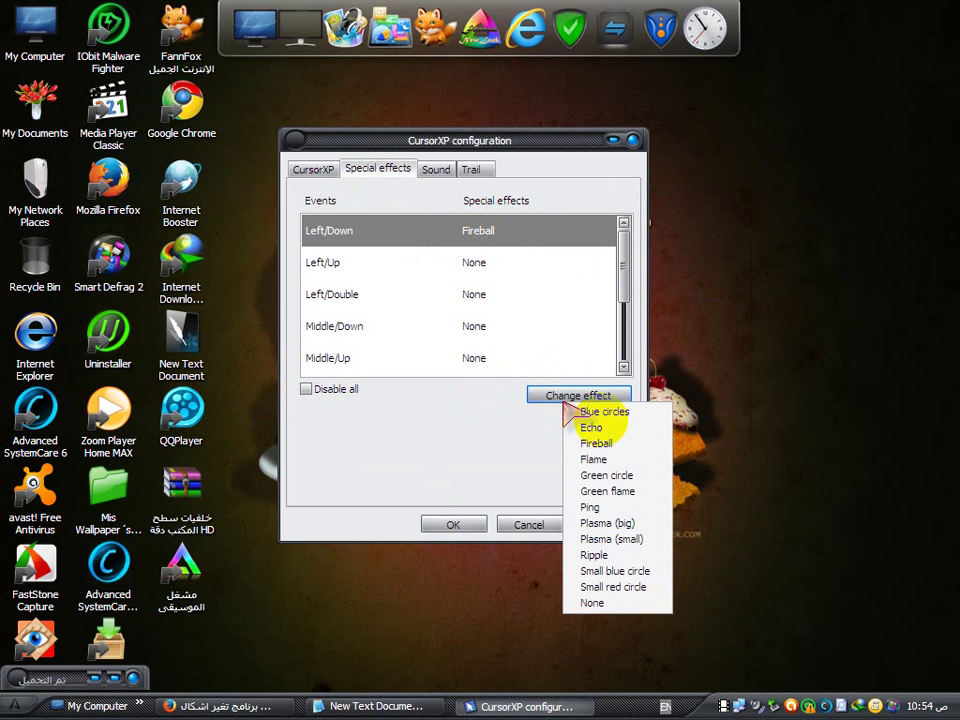
pyautogui.click(606, 444)
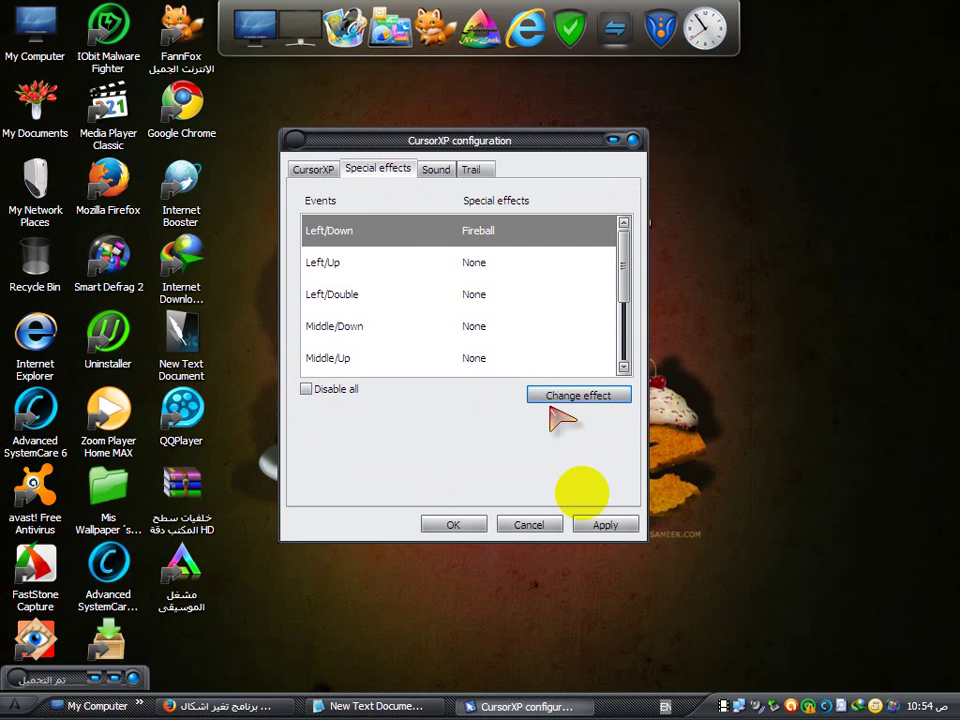
pyautogui.click(605, 522)
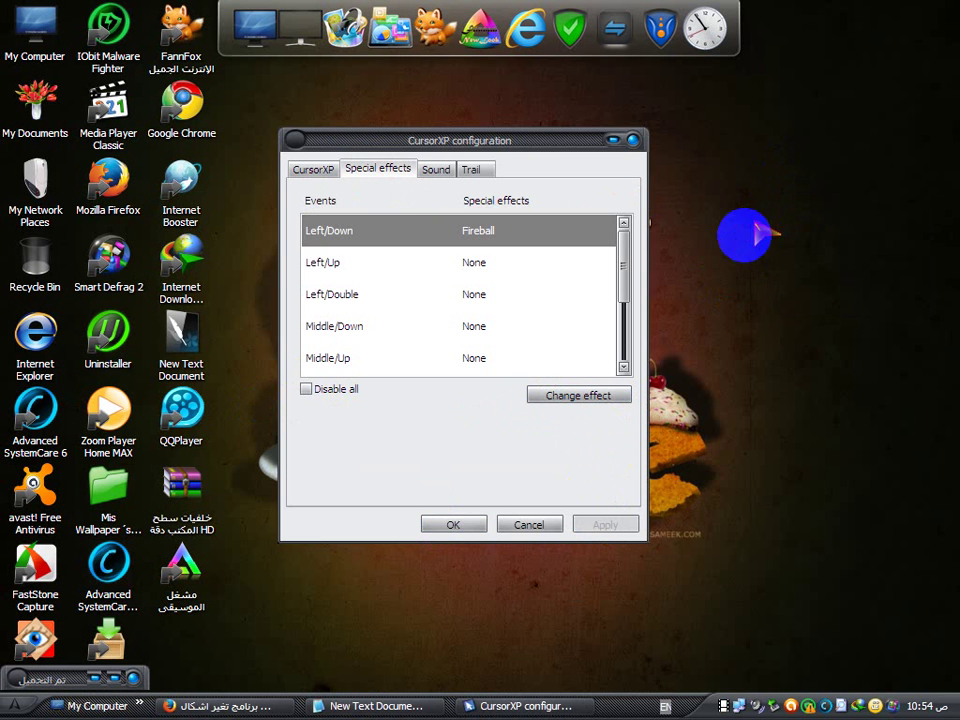
# Try the Fireball click effect on an empty area of the desktop.
pyautogui.click(738, 265)
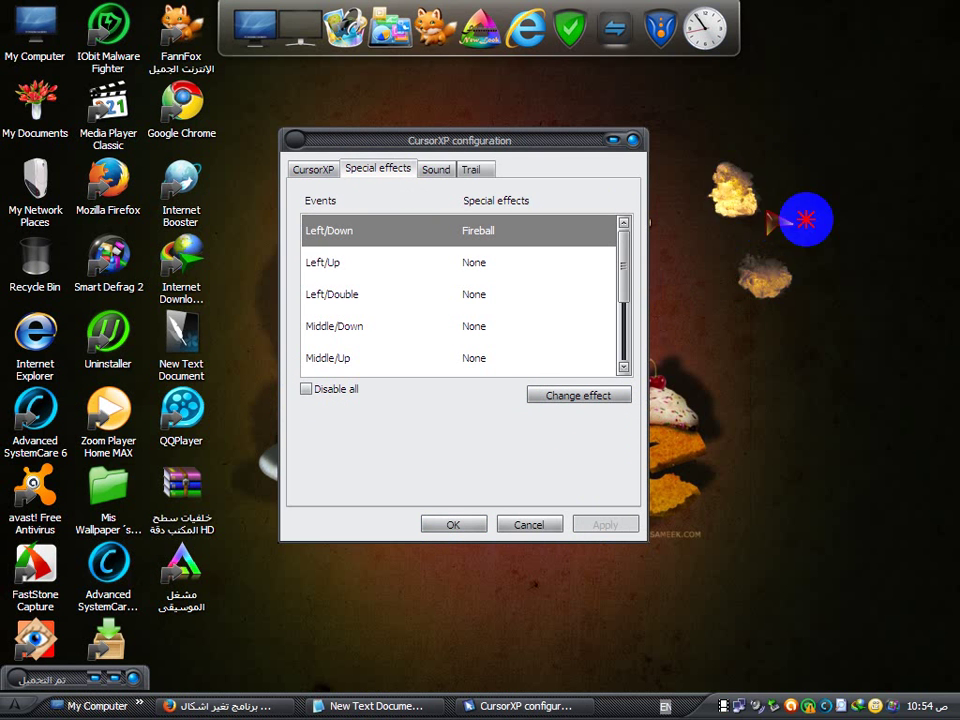
pyautogui.click(750, 205)
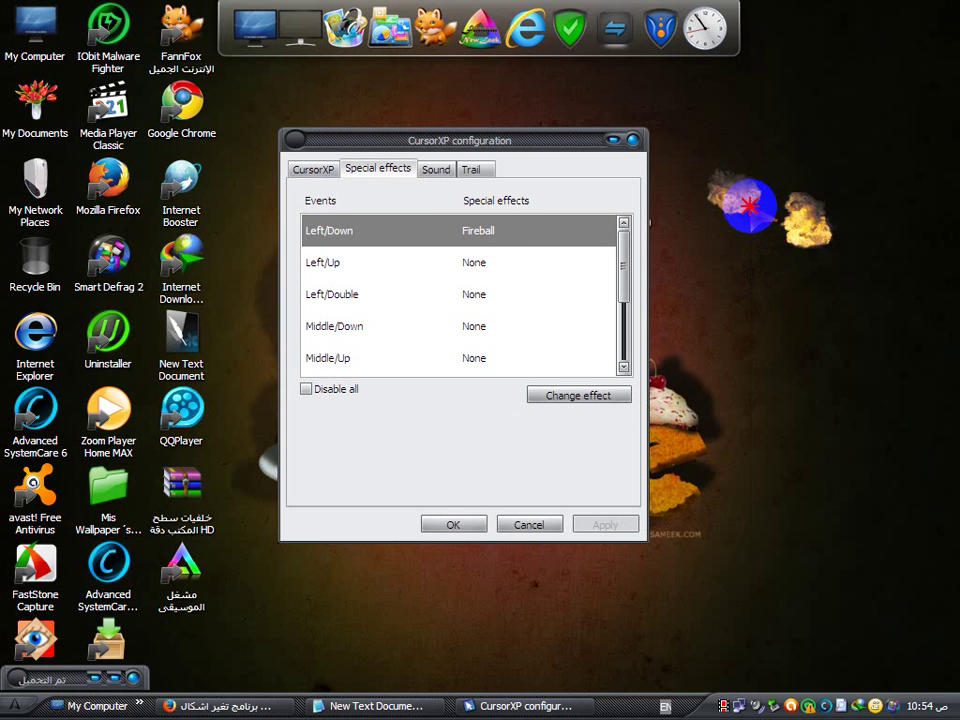
# Turn off Disable all for the sounds and set the Left/Down sound to elec-comp-mouse-click2.
pyautogui.click(436, 170)
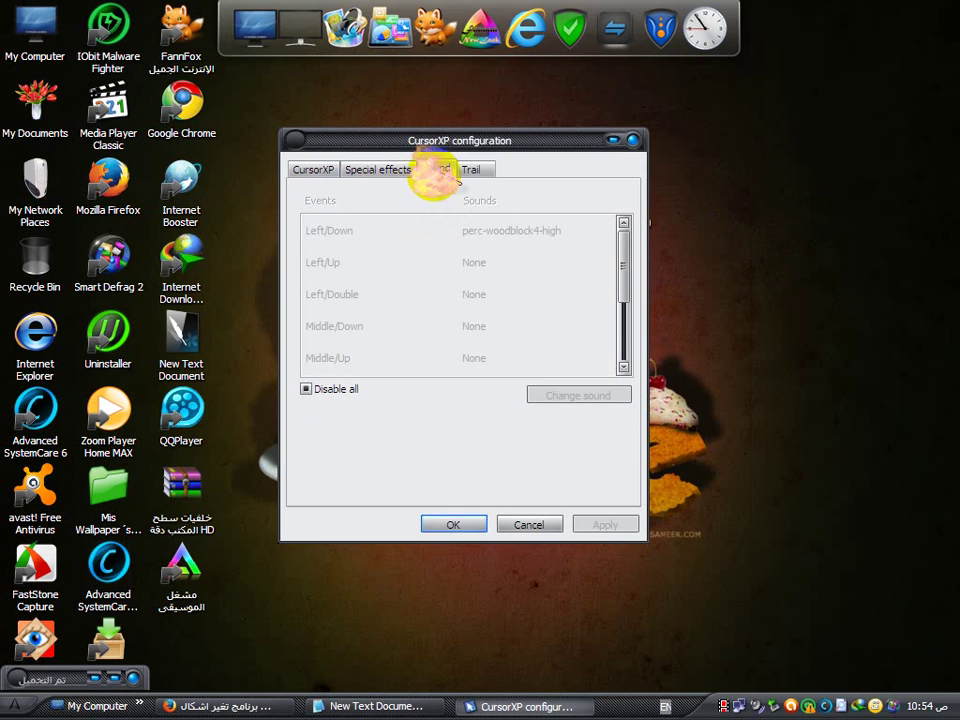
pyautogui.click(306, 389)
pyautogui.click(515, 233)
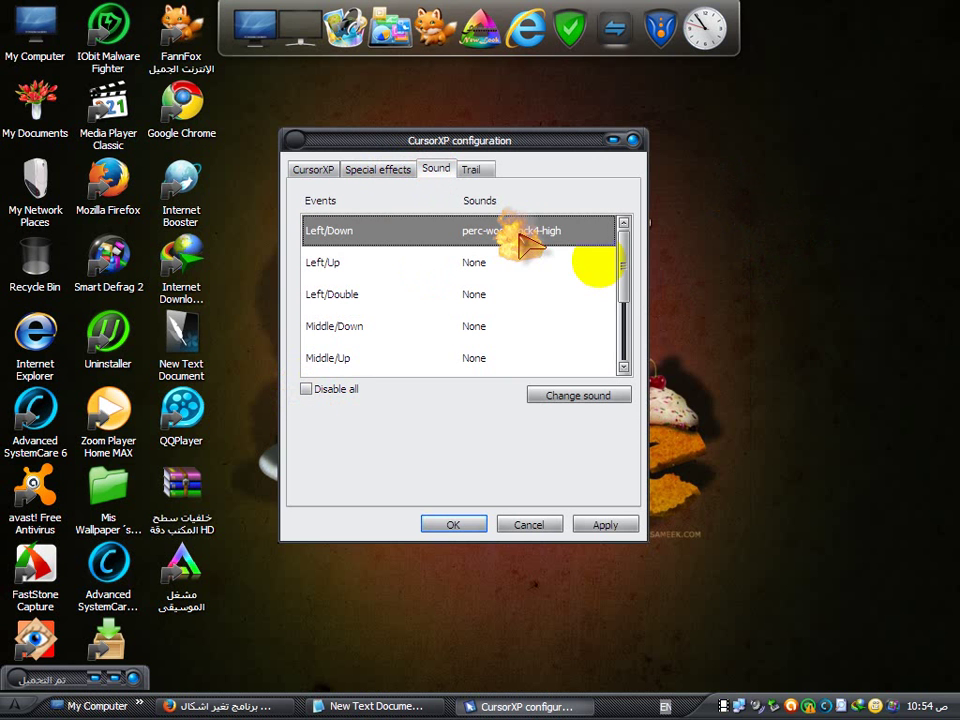
pyautogui.click(562, 395)
pyautogui.click(628, 458)
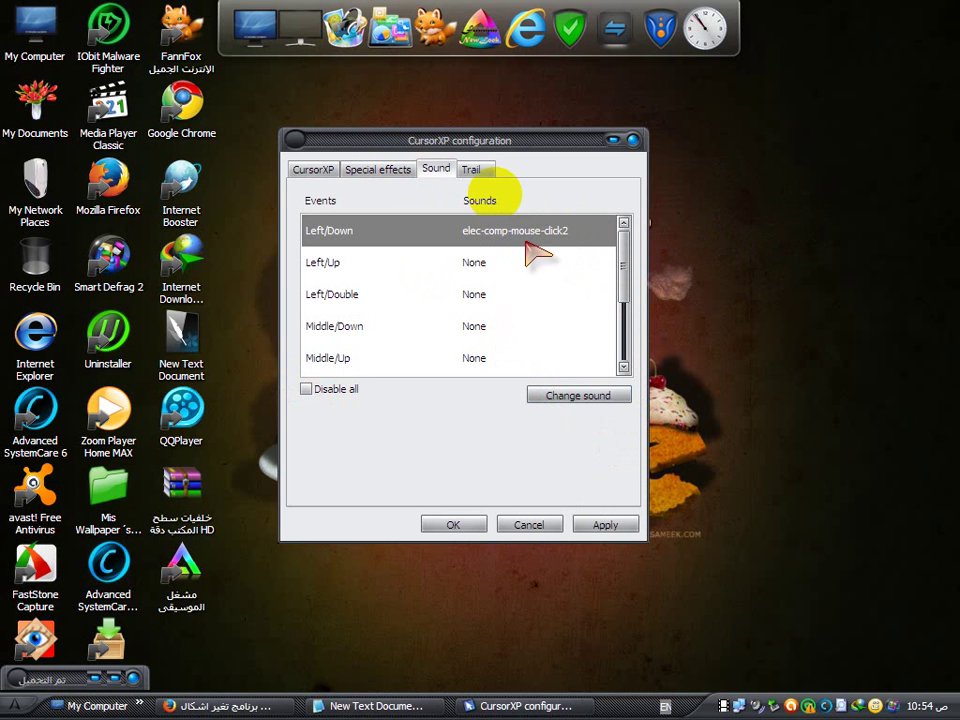
# Turn off Disable all for the trail and apply a Cursor follower trail with the Ring 2 image.
pyautogui.click(476, 171)
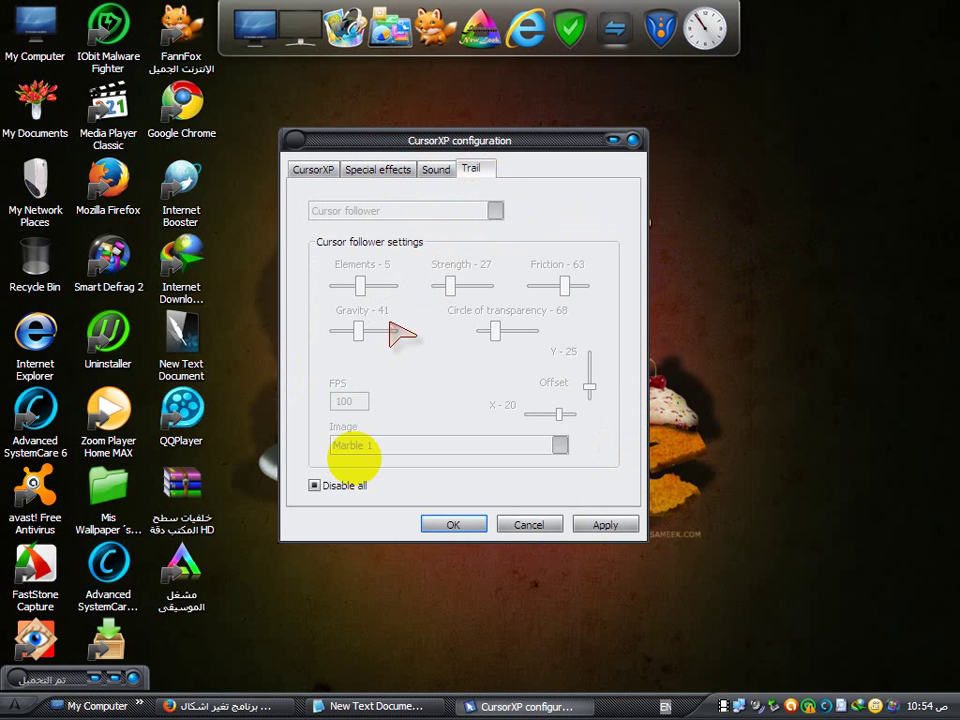
pyautogui.click(338, 483)
pyautogui.click(496, 210)
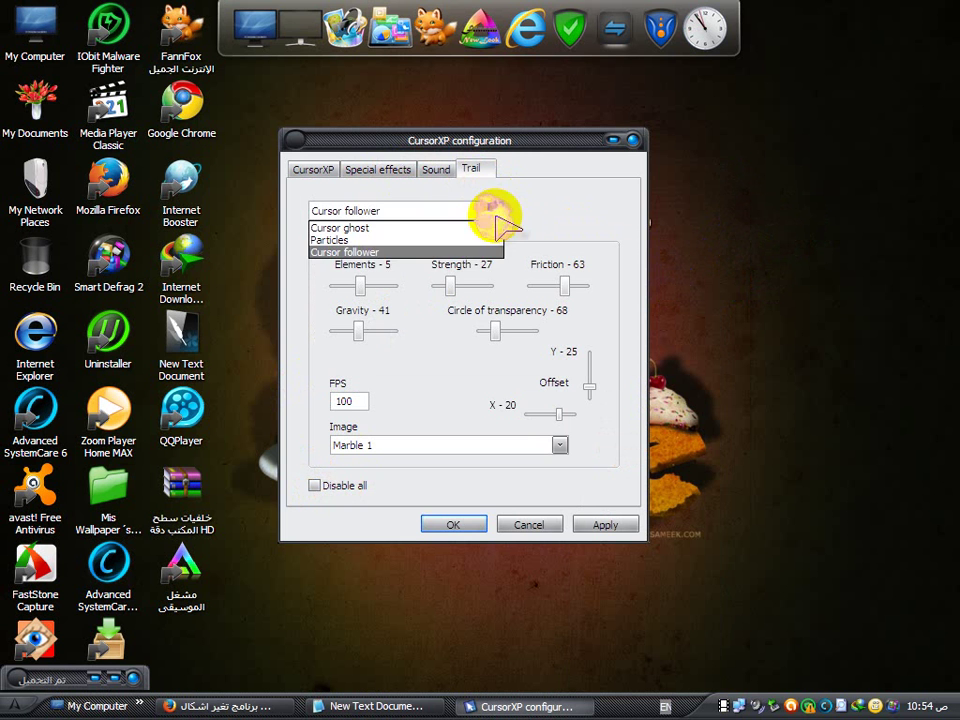
pyautogui.click(400, 251)
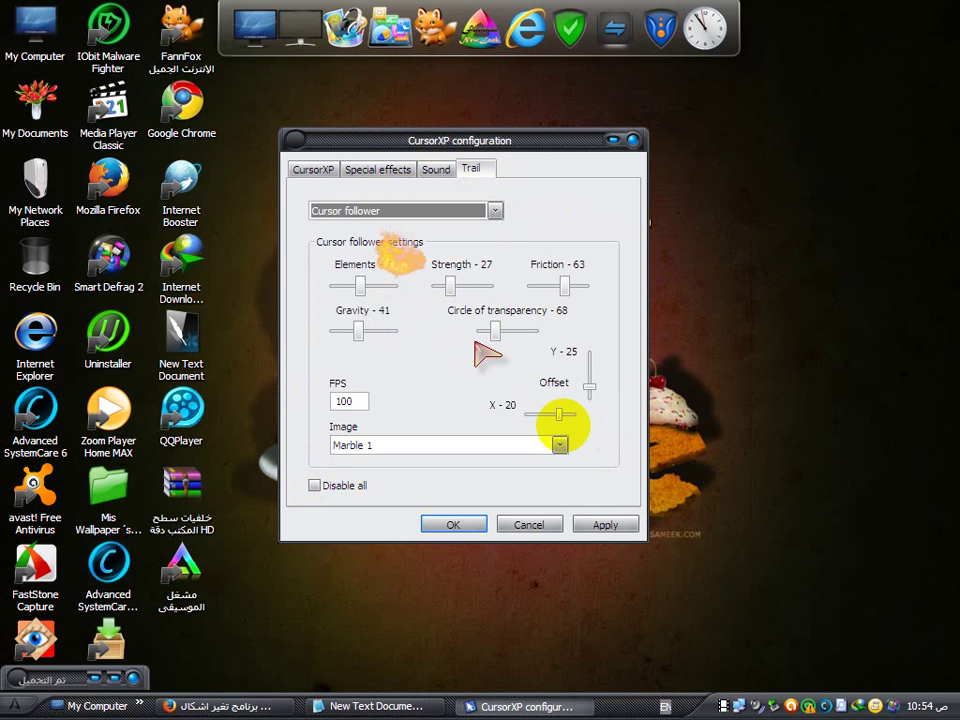
pyautogui.click(560, 445)
pyautogui.click(381, 258)
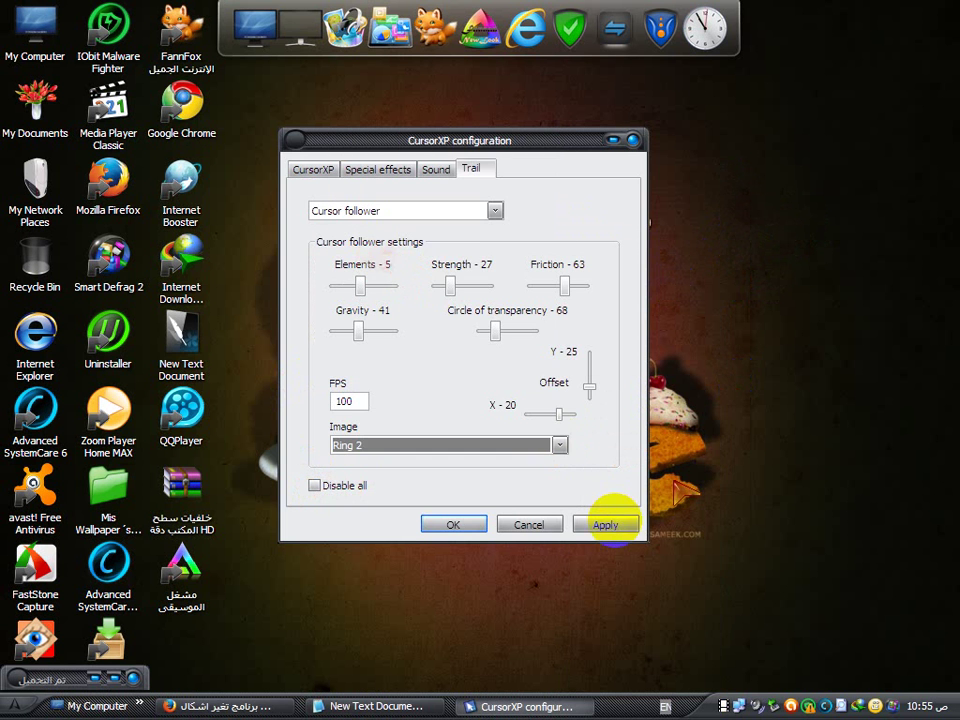
pyautogui.click(606, 523)
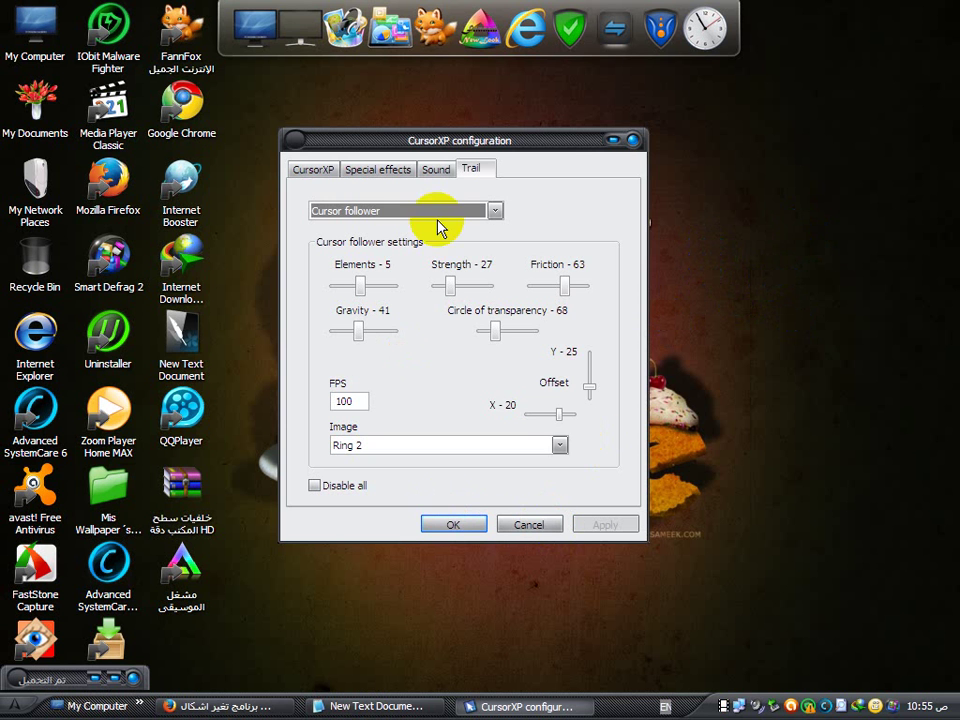
# Apply the Ring System 1 image to the cursor follower and try it on the desktop.
pyautogui.click(558, 445)
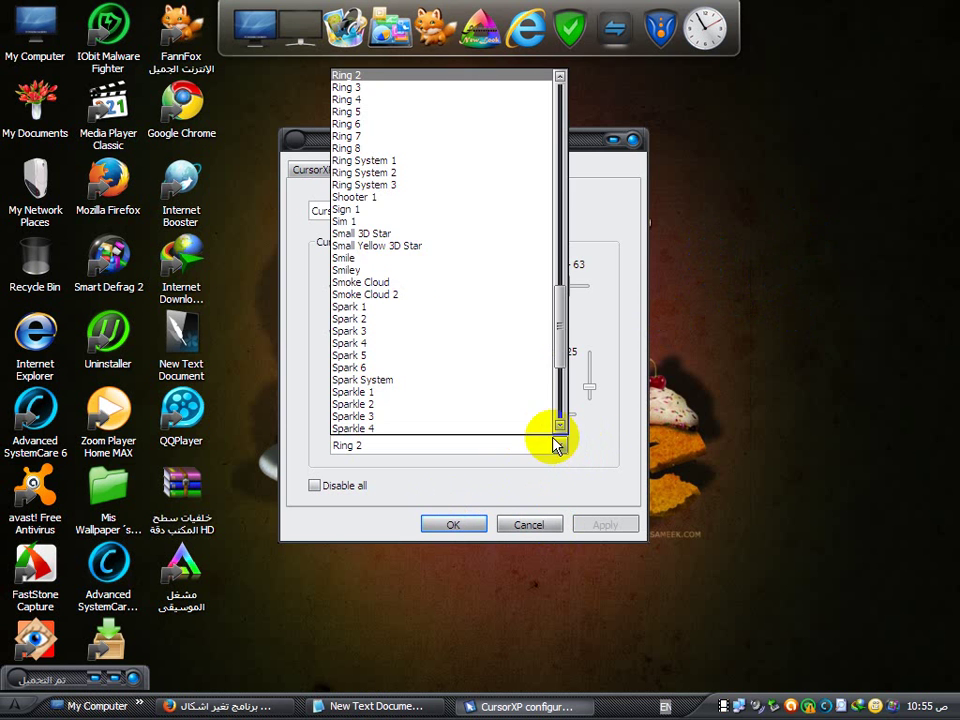
pyautogui.click(407, 162)
pyautogui.click(605, 525)
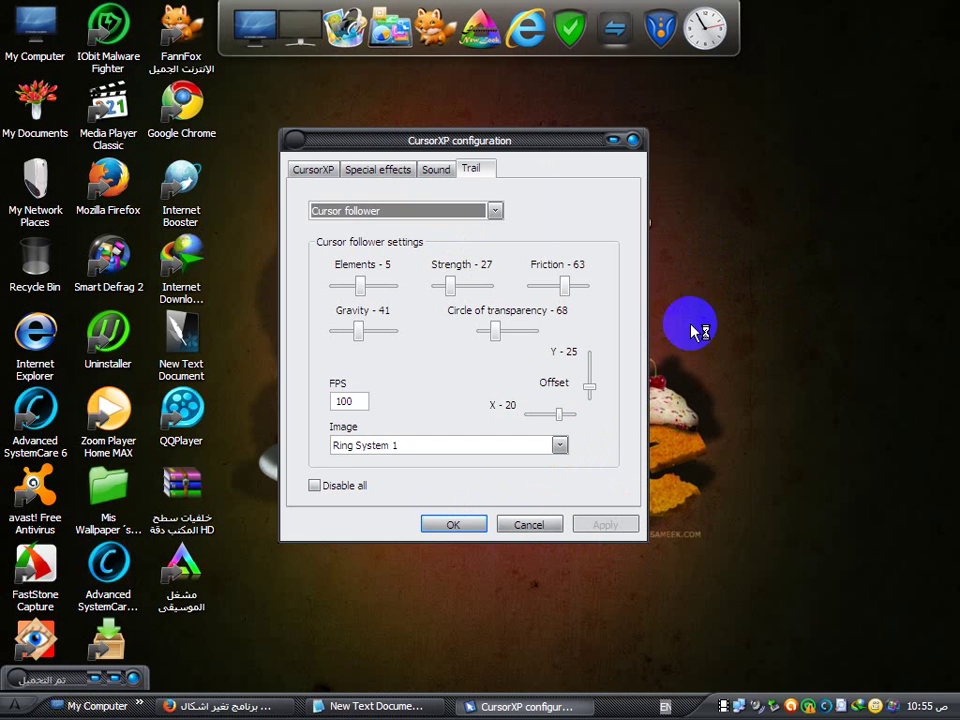
pyautogui.click(828, 260)
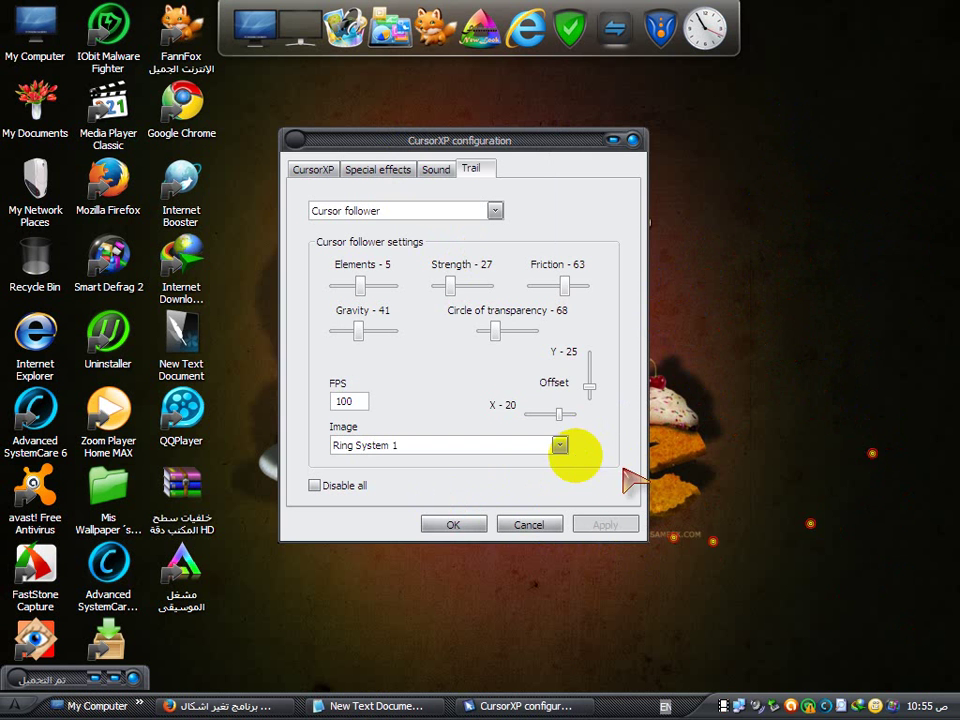
# Set the cursor follower image to A little Bigger Sun, apply it and close the CursorXP configuration window.
pyautogui.click(560, 446)
pyautogui.scroll(20, 525, 343)
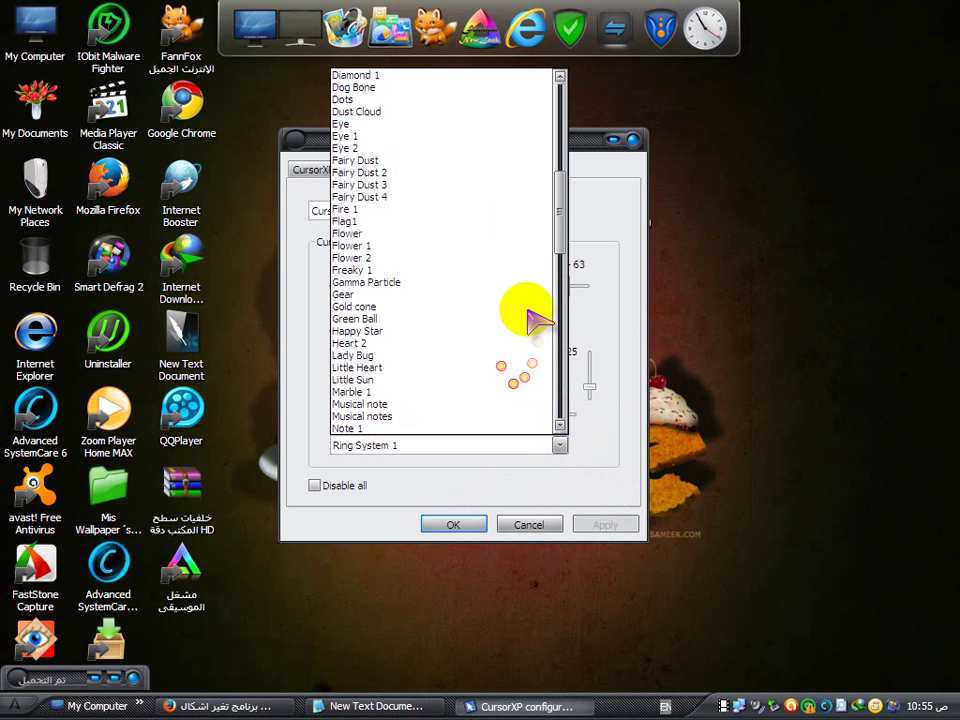
pyautogui.scroll(2, 480, 220)
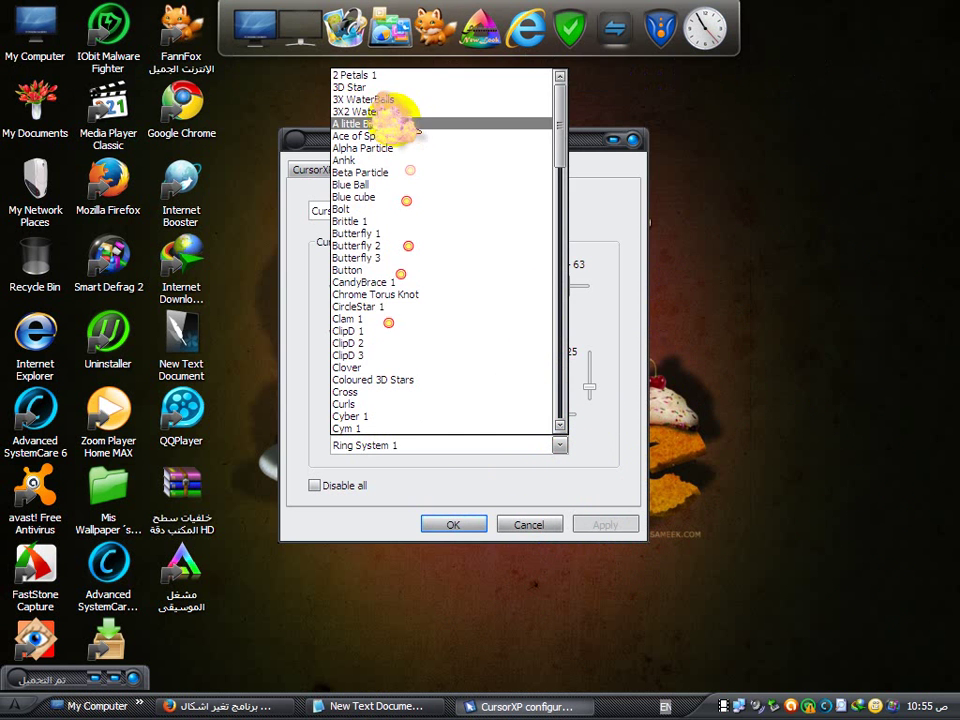
pyautogui.click(392, 121)
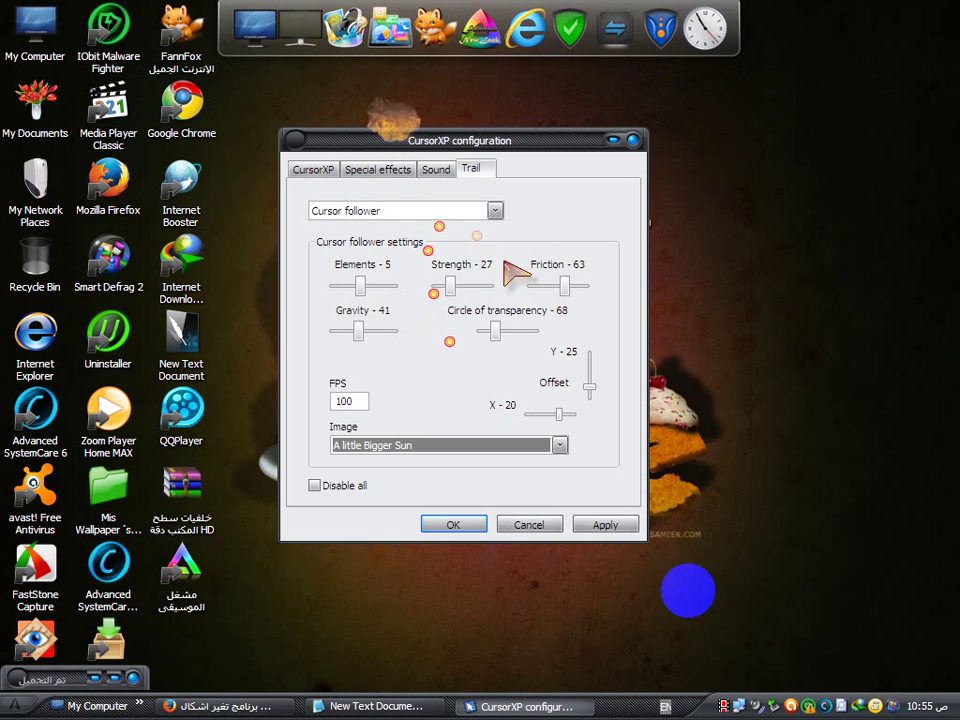
pyautogui.click(615, 524)
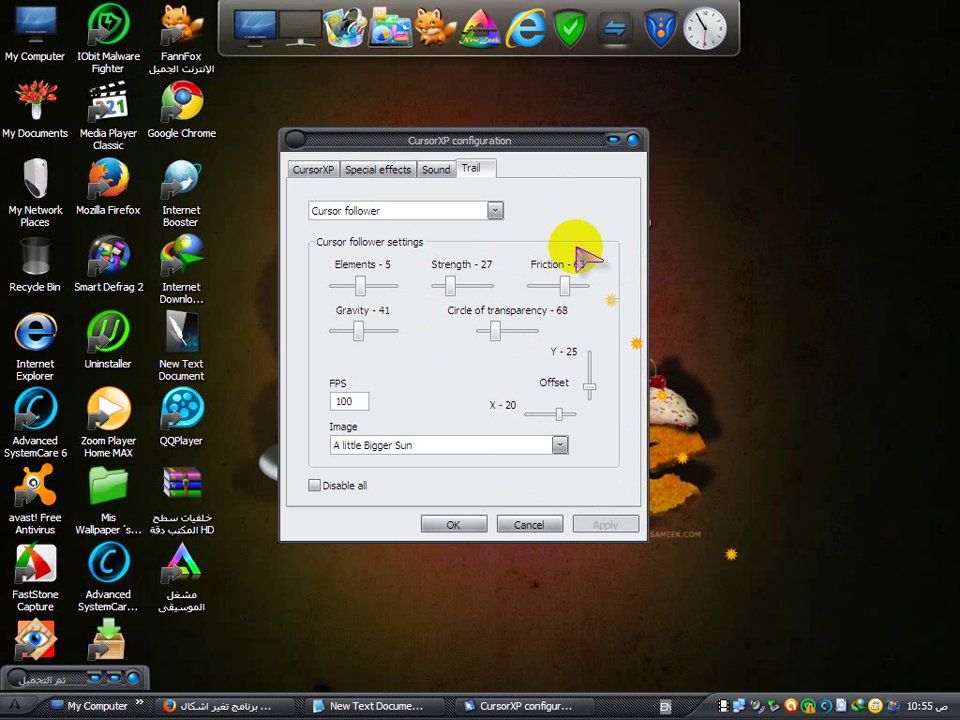
pyautogui.click(632, 140)
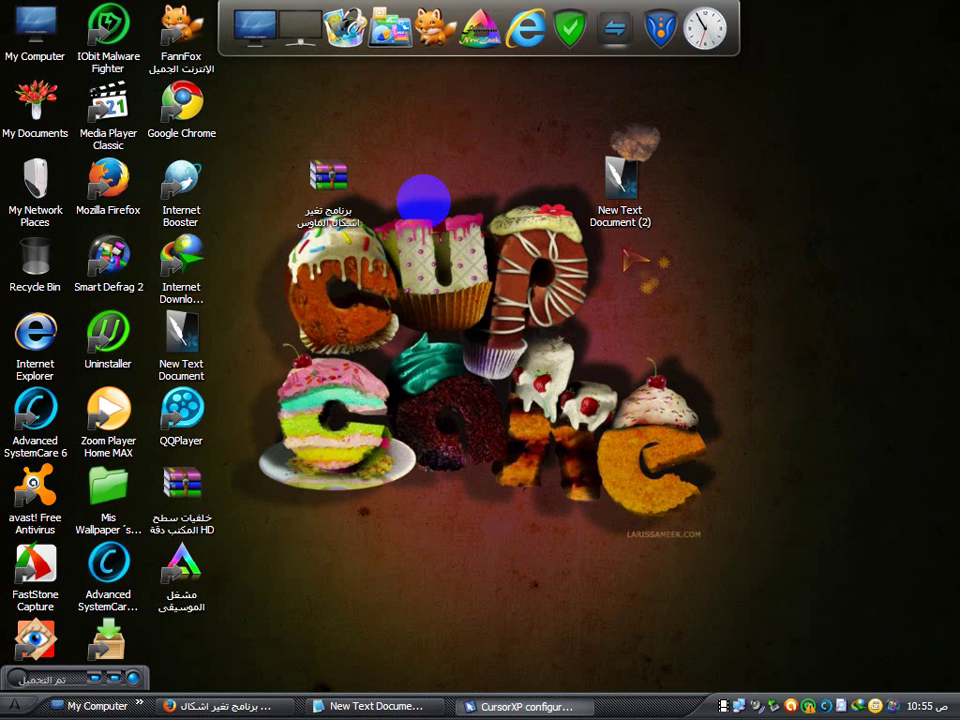
# Refresh the desktop several times to try out the cursor's trail and click effects.
pyautogui.rightClick(416, 186)
pyautogui.click(455, 210)
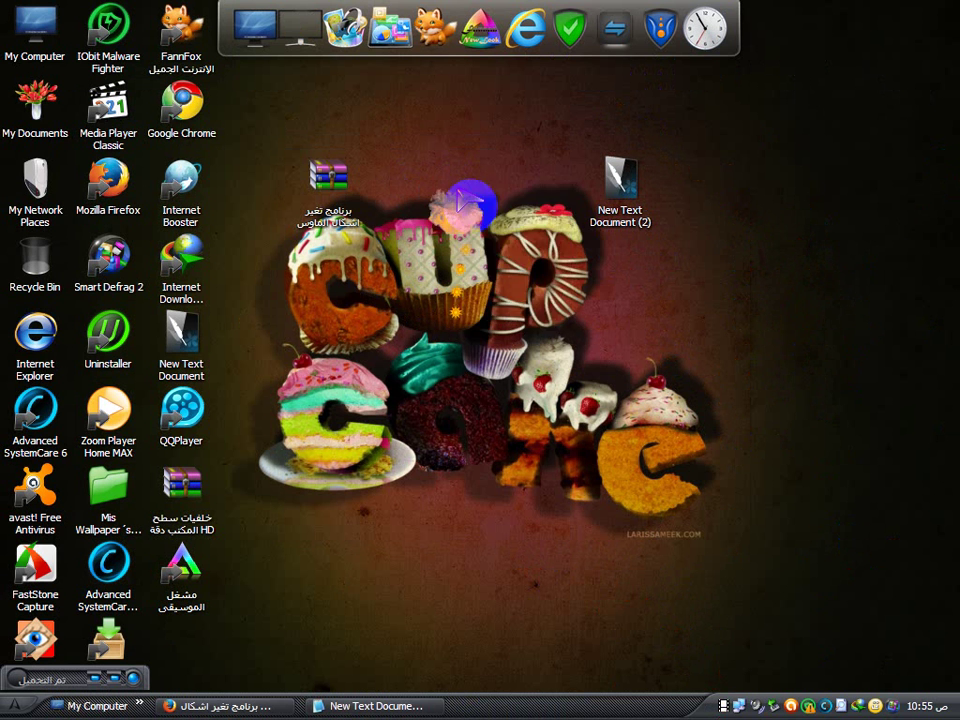
pyautogui.rightClick(456, 186)
pyautogui.click(485, 212)
pyautogui.rightClick(486, 147)
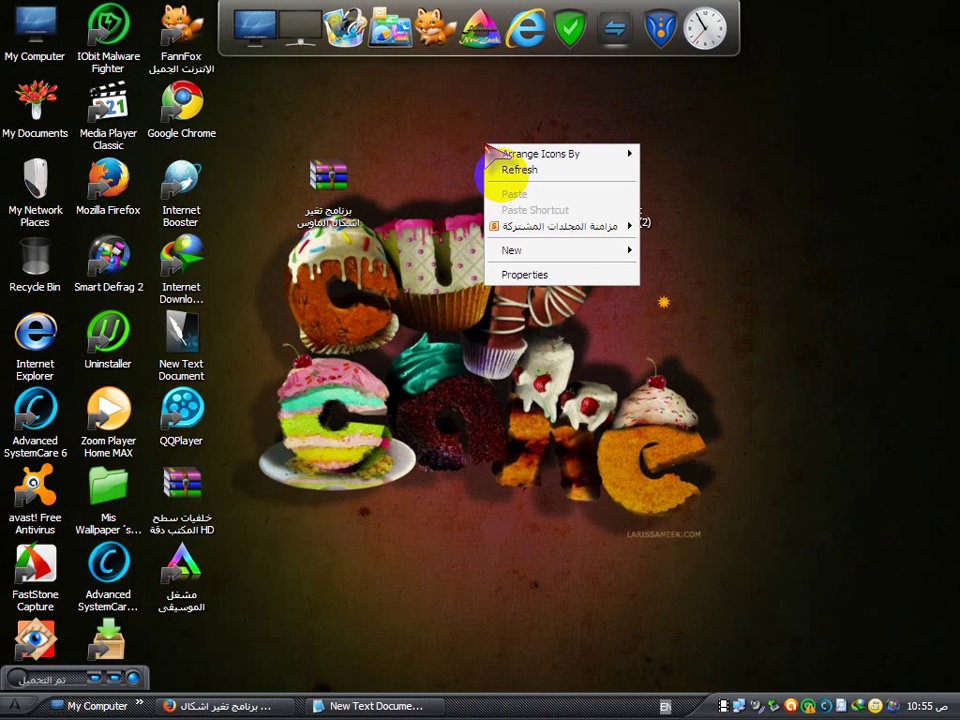
pyautogui.click(507, 170)
pyautogui.rightClick(466, 146)
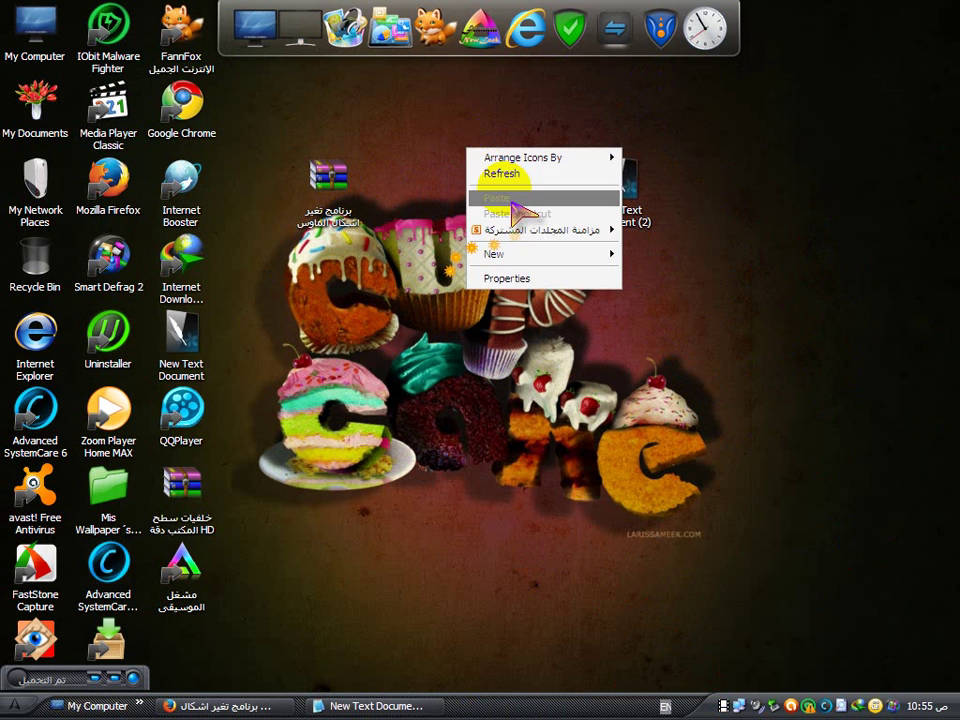
pyautogui.click(486, 171)
pyautogui.rightClick(472, 148)
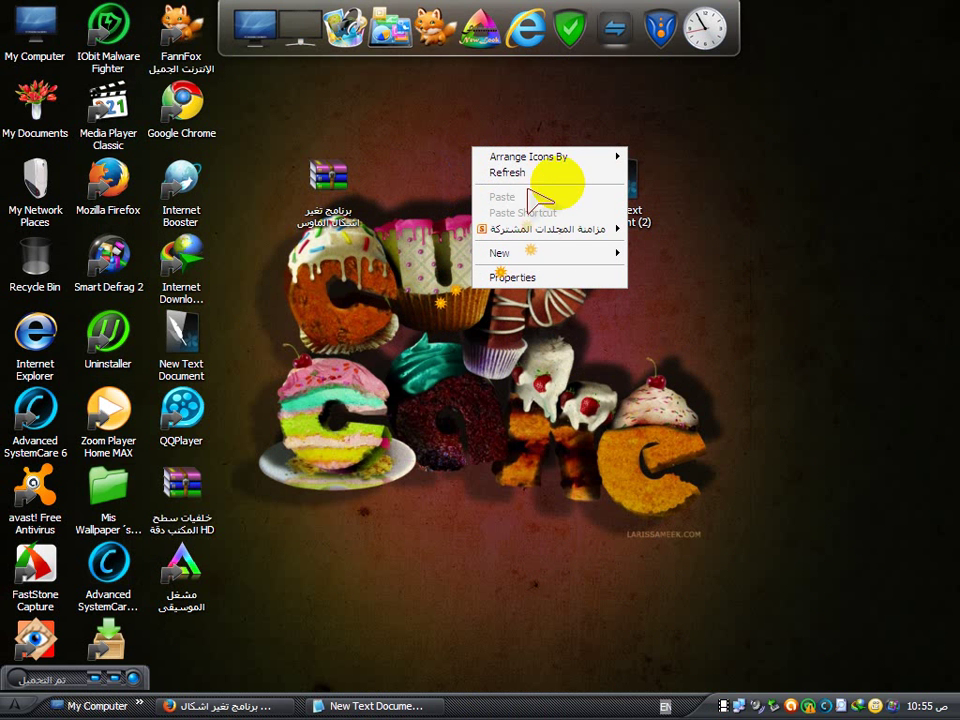
pyautogui.click(507, 172)
pyautogui.rightClick(402, 153)
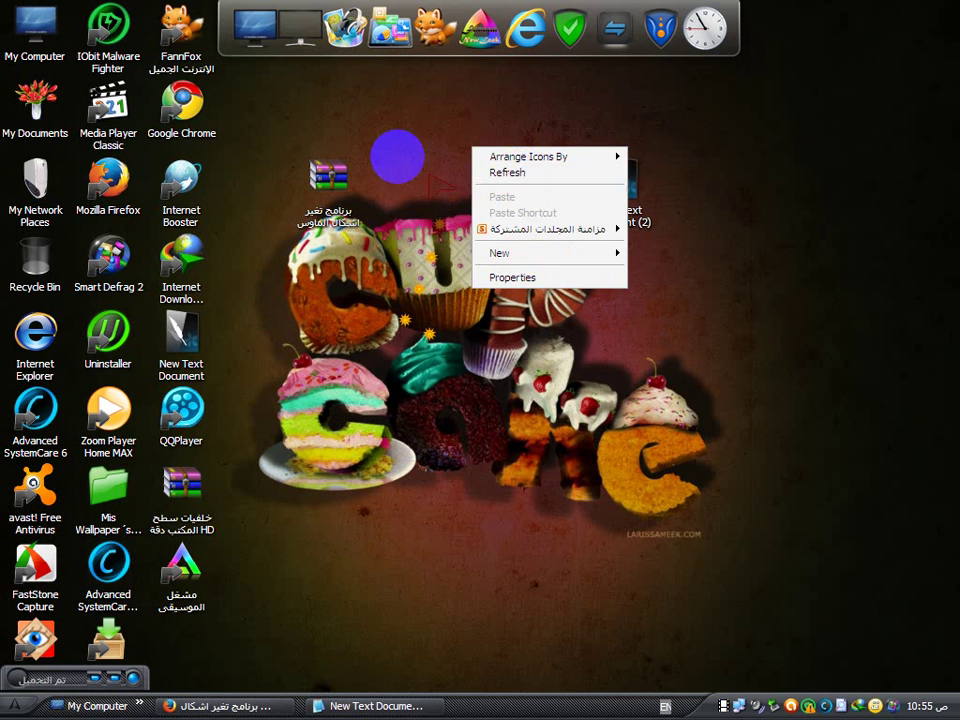
pyautogui.click(424, 180)
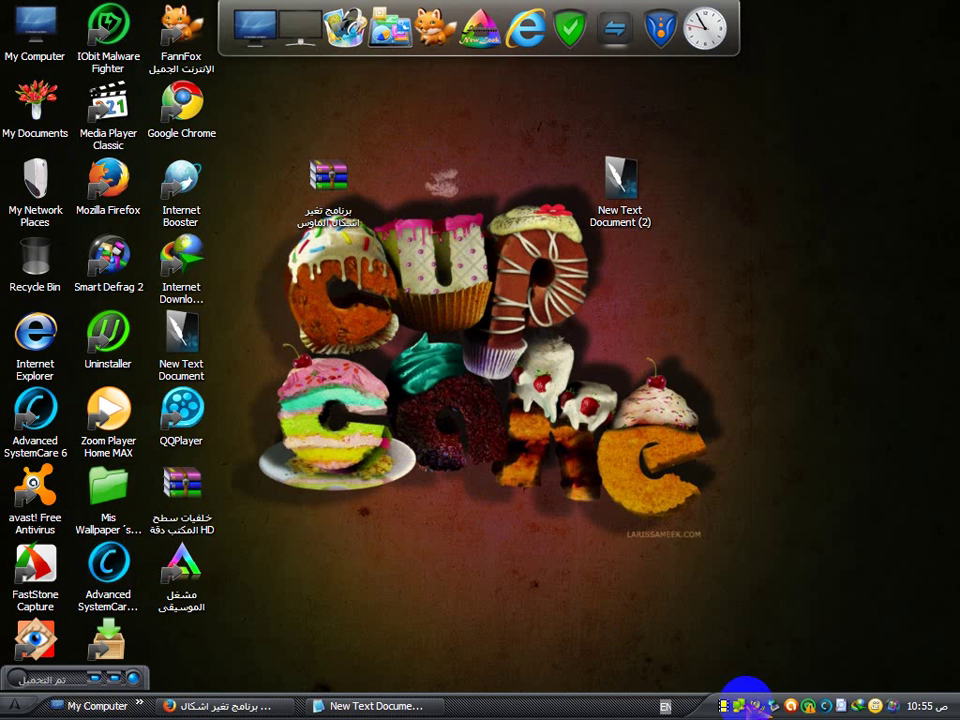